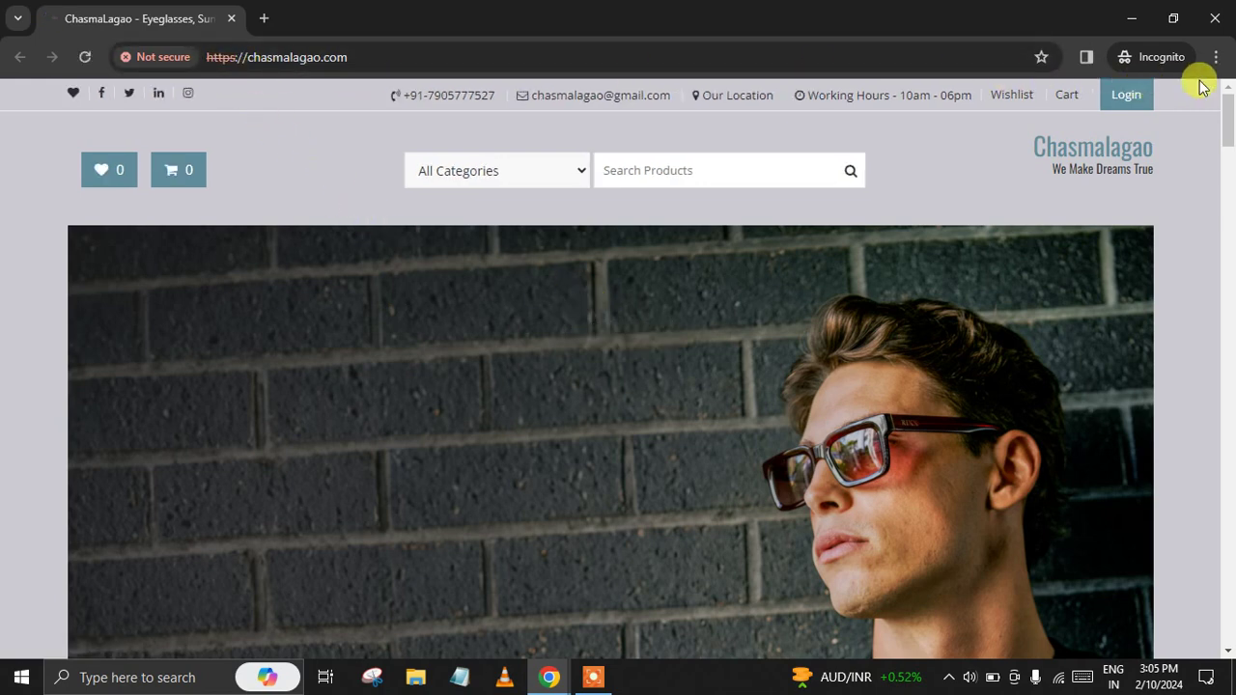
Step: Close the incognito window and install the Really Simple SSL plugin from the WordPress Add Plugins results
{"action": "left_click", "coordinate": [1215, 15]}
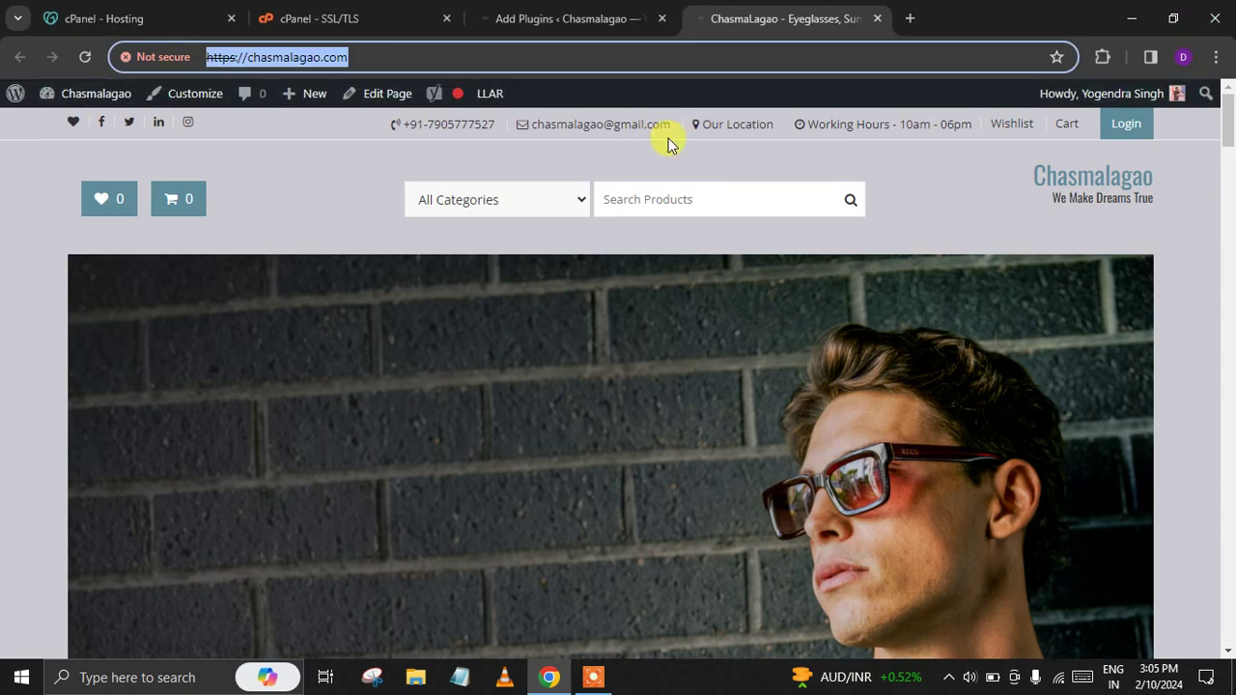
{"action": "left_click", "coordinate": [556, 19]}
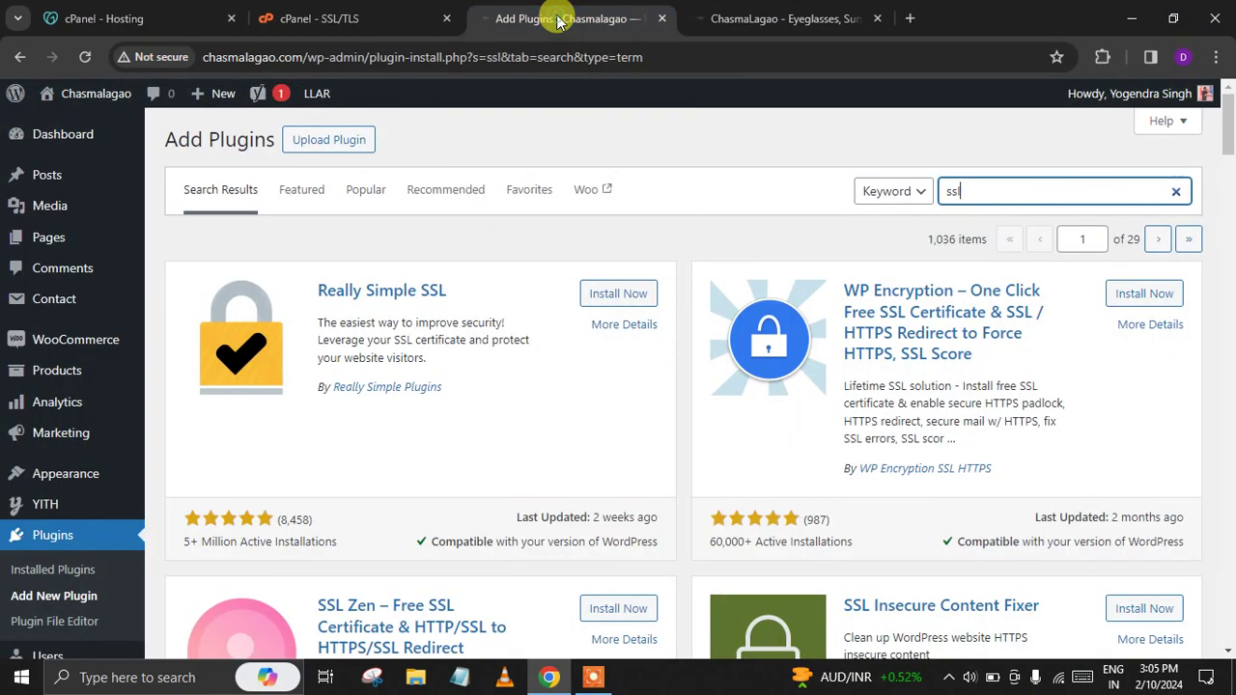
{"action": "left_click", "coordinate": [640, 294]}
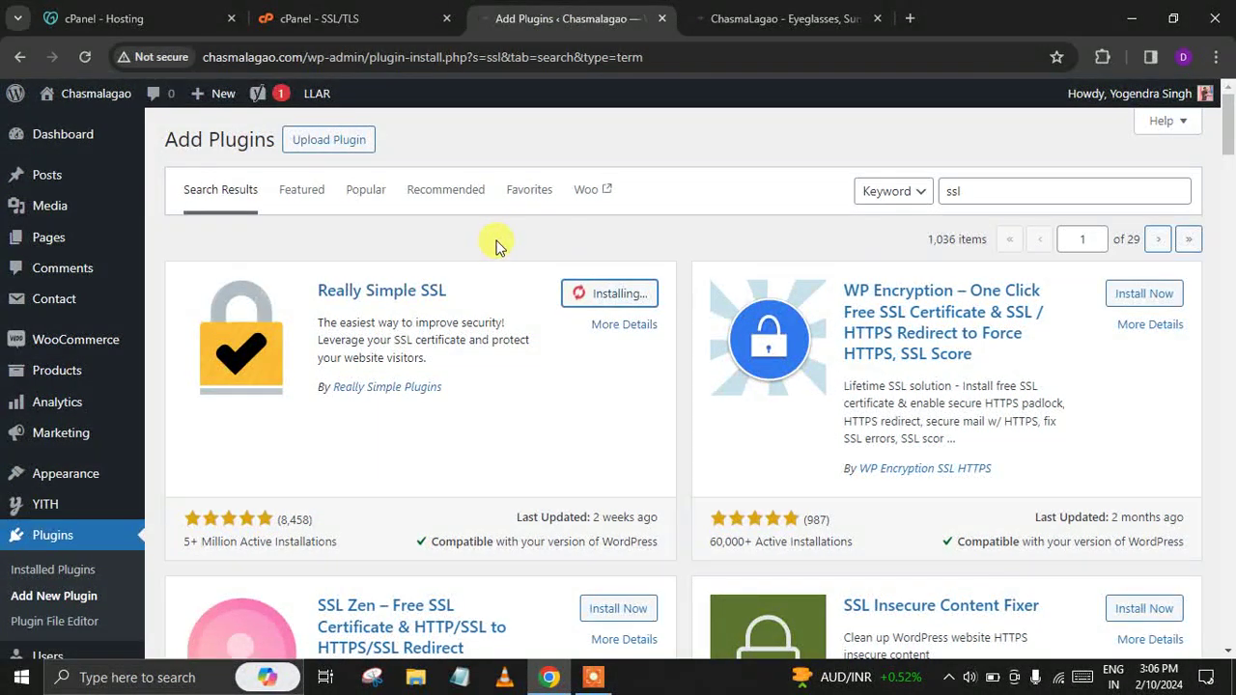
Step: Close the old cPanel SSL/TLS page and open a new cPanel Admin session for chasmalagao.com from the GoDaddy hosting dashboard
{"action": "left_click", "coordinate": [381, 20]}
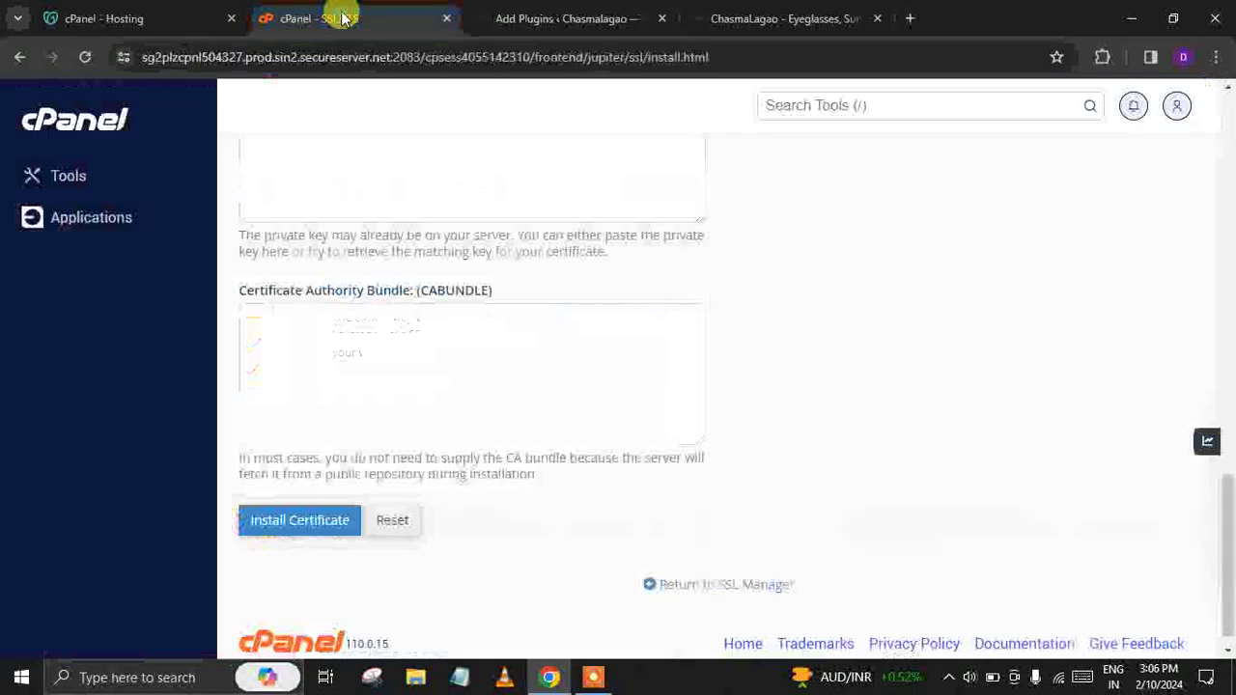
{"action": "left_click", "coordinate": [445, 20]}
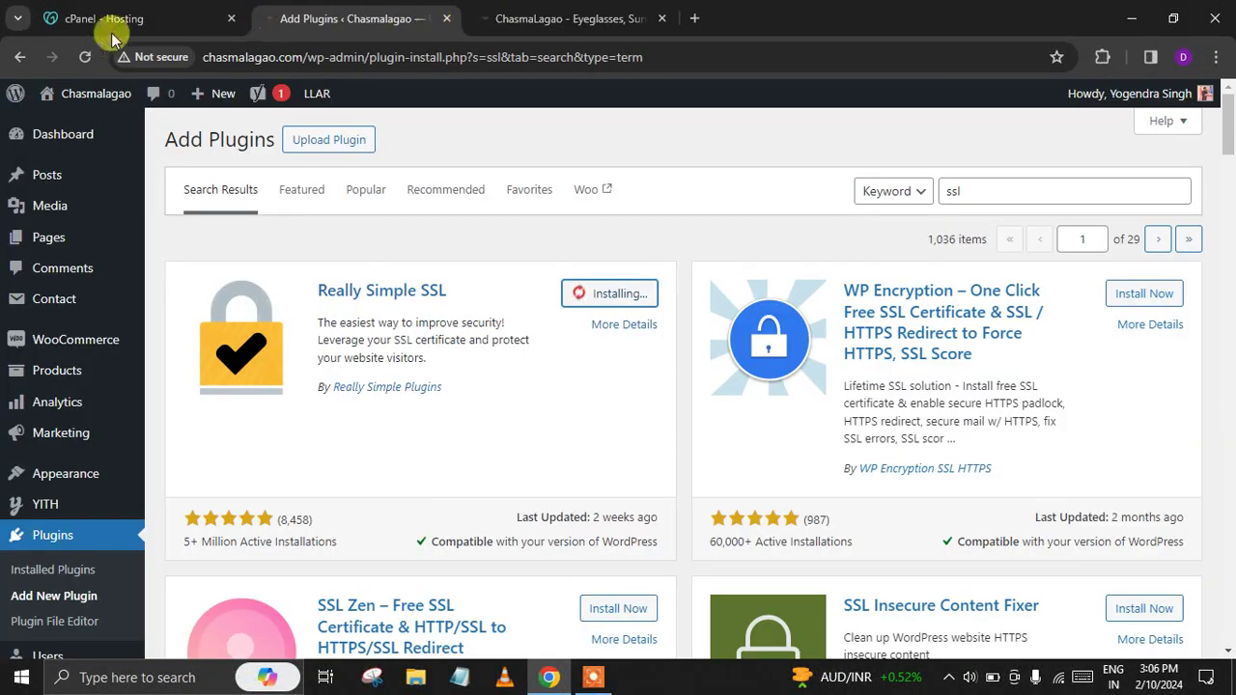
{"action": "left_click", "coordinate": [96, 20]}
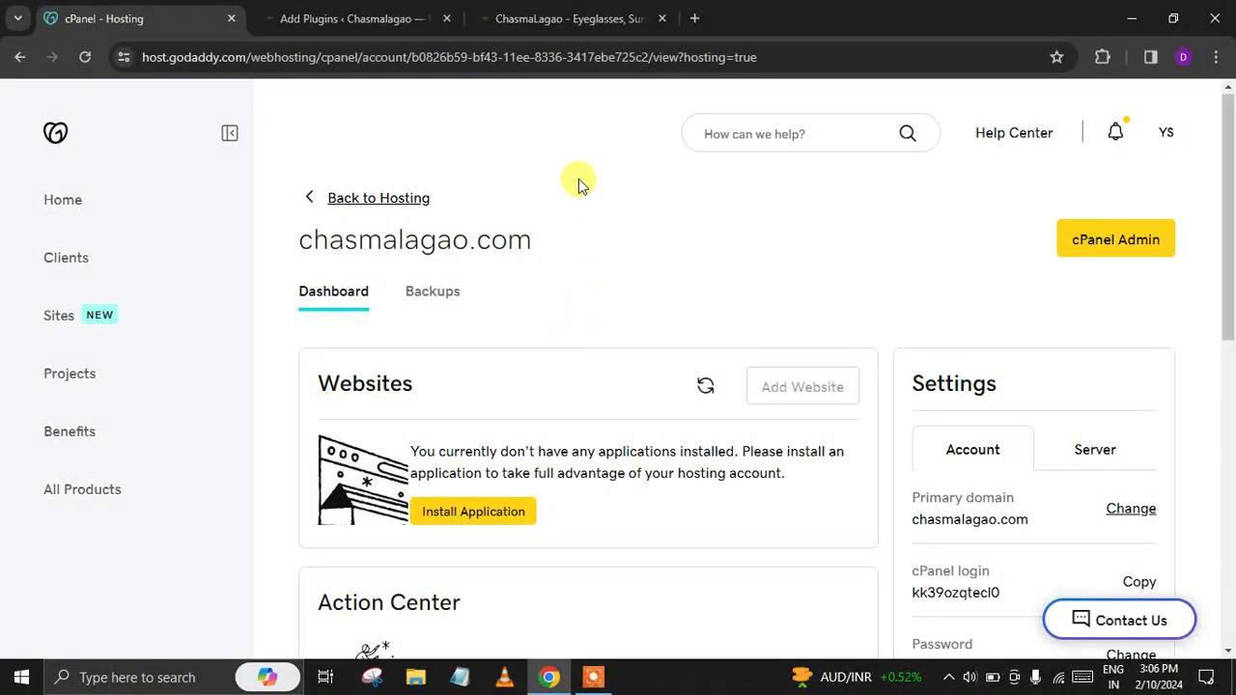
{"action": "left_click", "coordinate": [379, 18]}
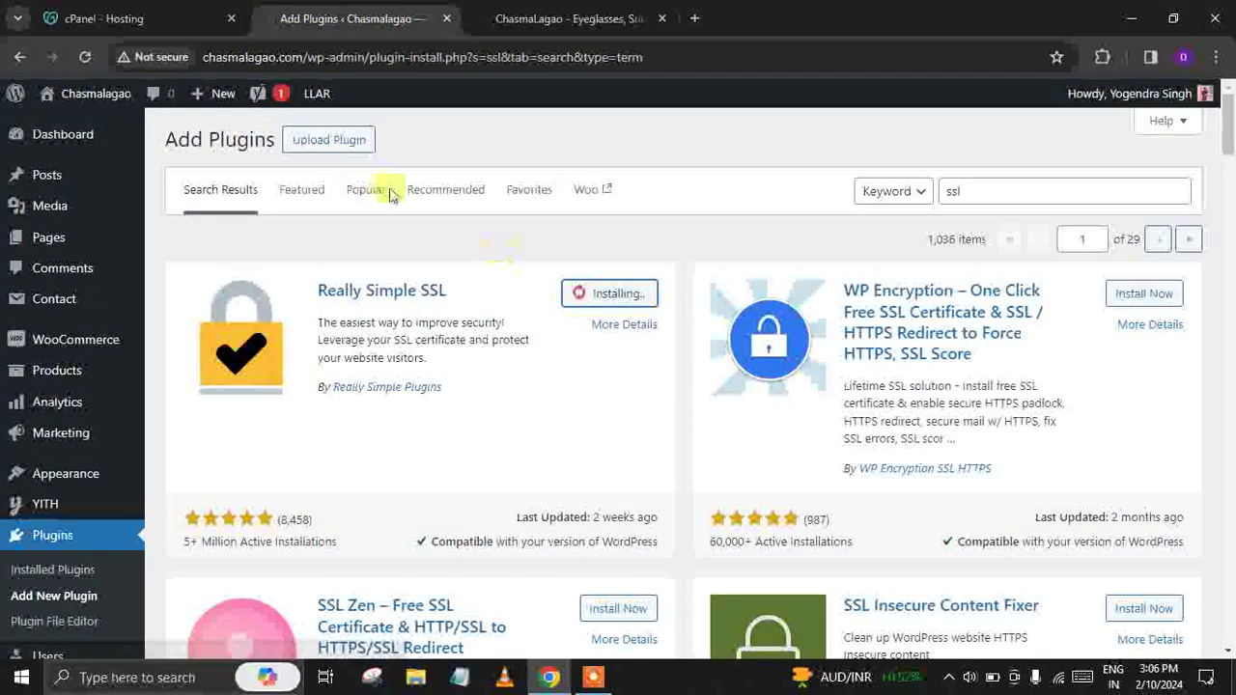
{"action": "left_click", "coordinate": [111, 21]}
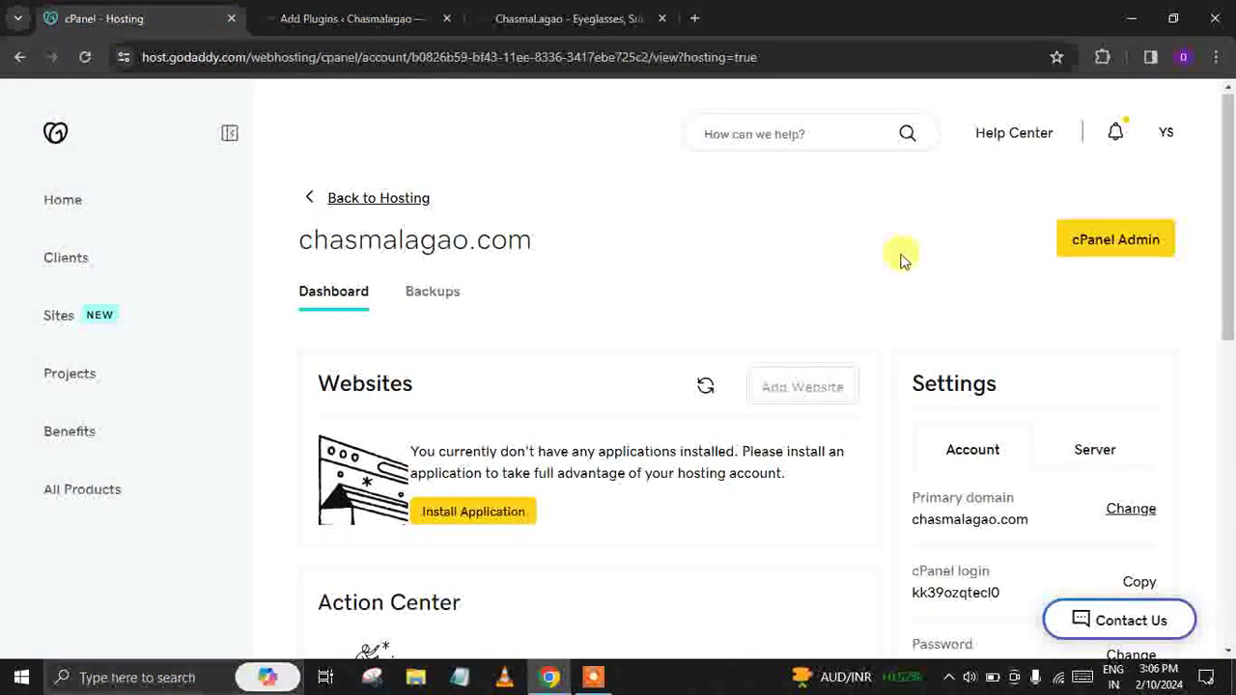
{"action": "left_click", "coordinate": [1096, 247]}
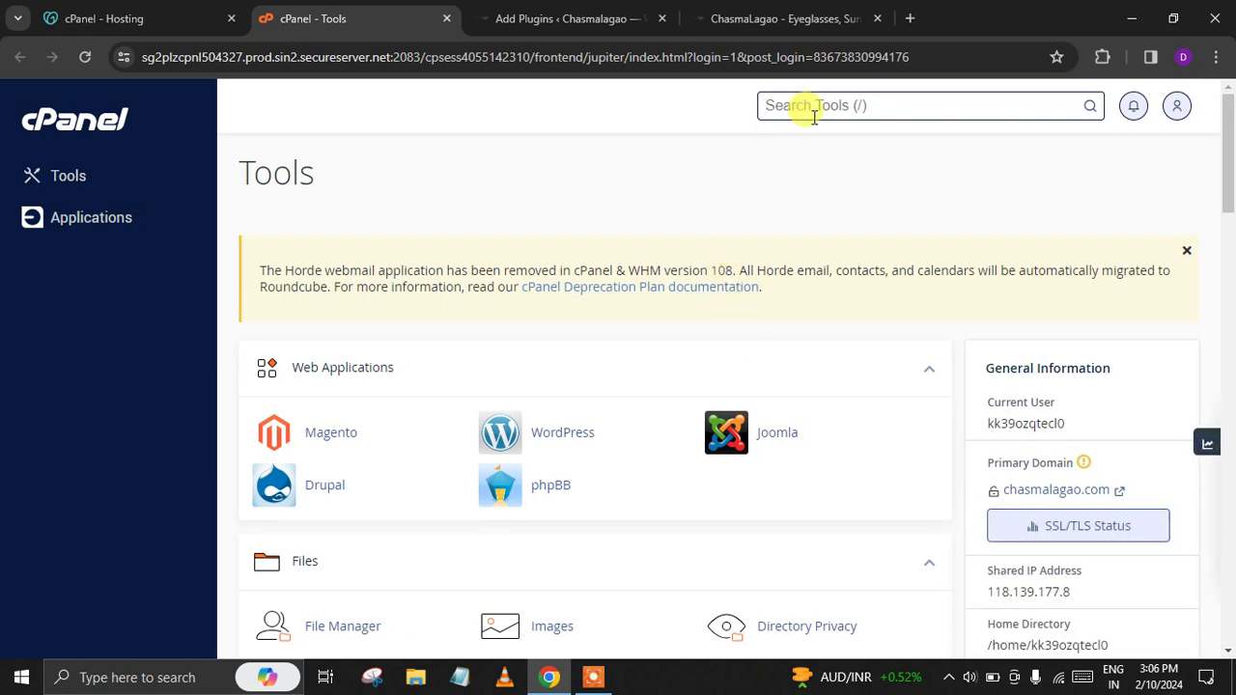
Step: Search the cPanel tools for "ssl", open SSL/TLS, and go to its Manage SSL Hosts page
{"action": "left_click", "coordinate": [779, 106]}
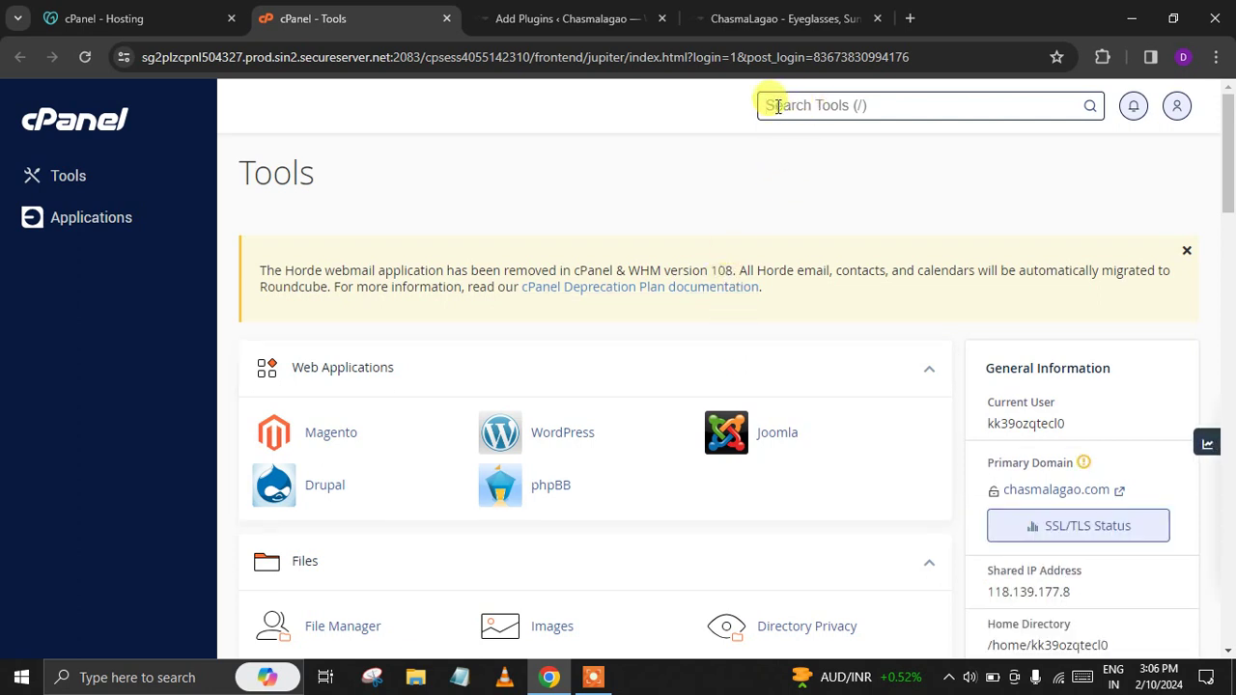
{"action": "type", "text": "ssl"}
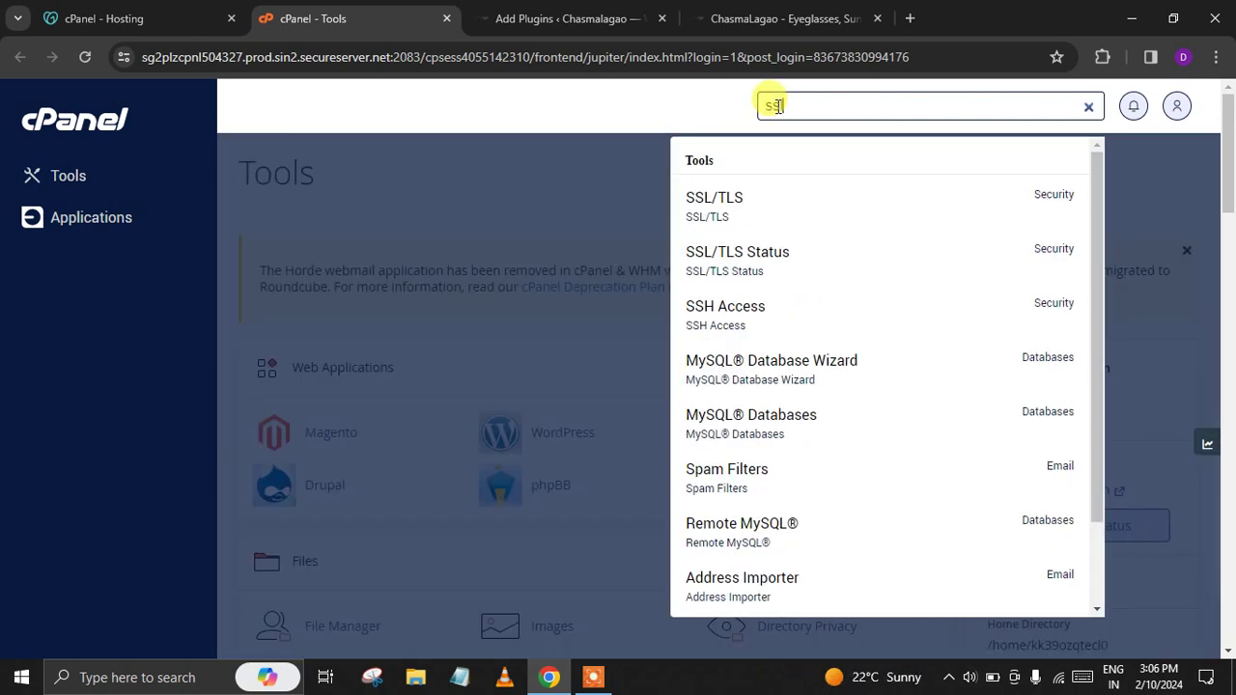
{"action": "left_click", "coordinate": [731, 201]}
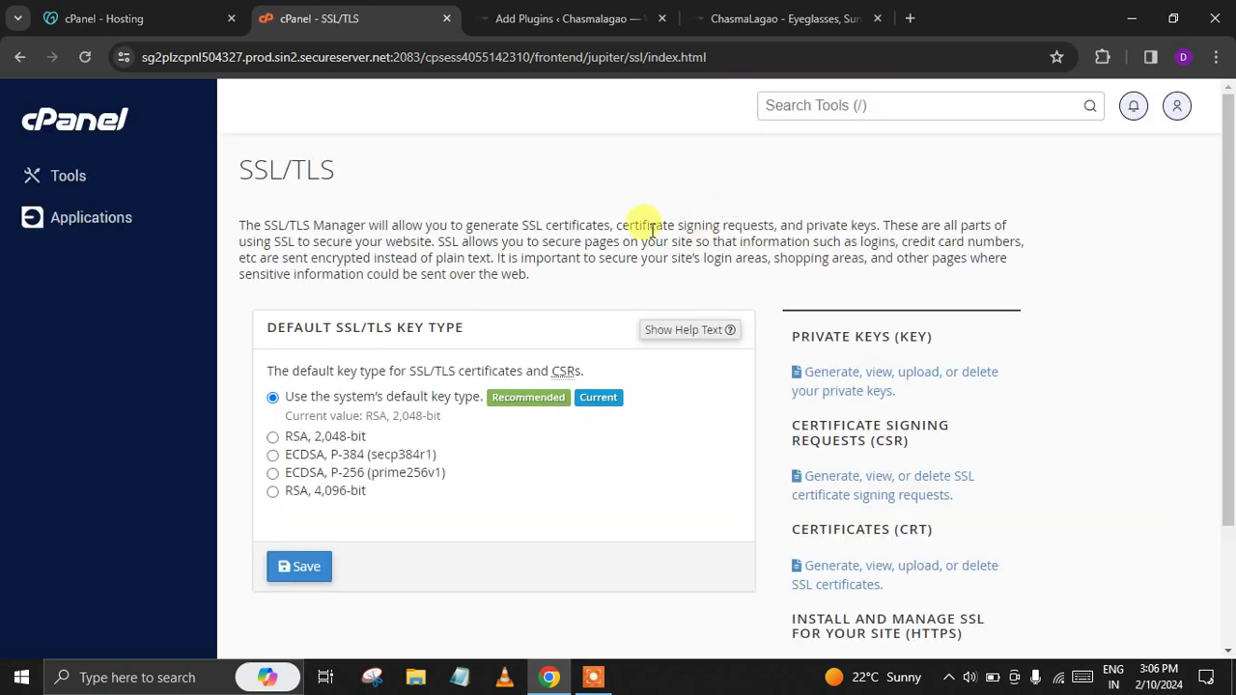
{"action": "scroll", "coordinate": [541, 276], "scroll_direction": "down", "scroll_amount": 2}
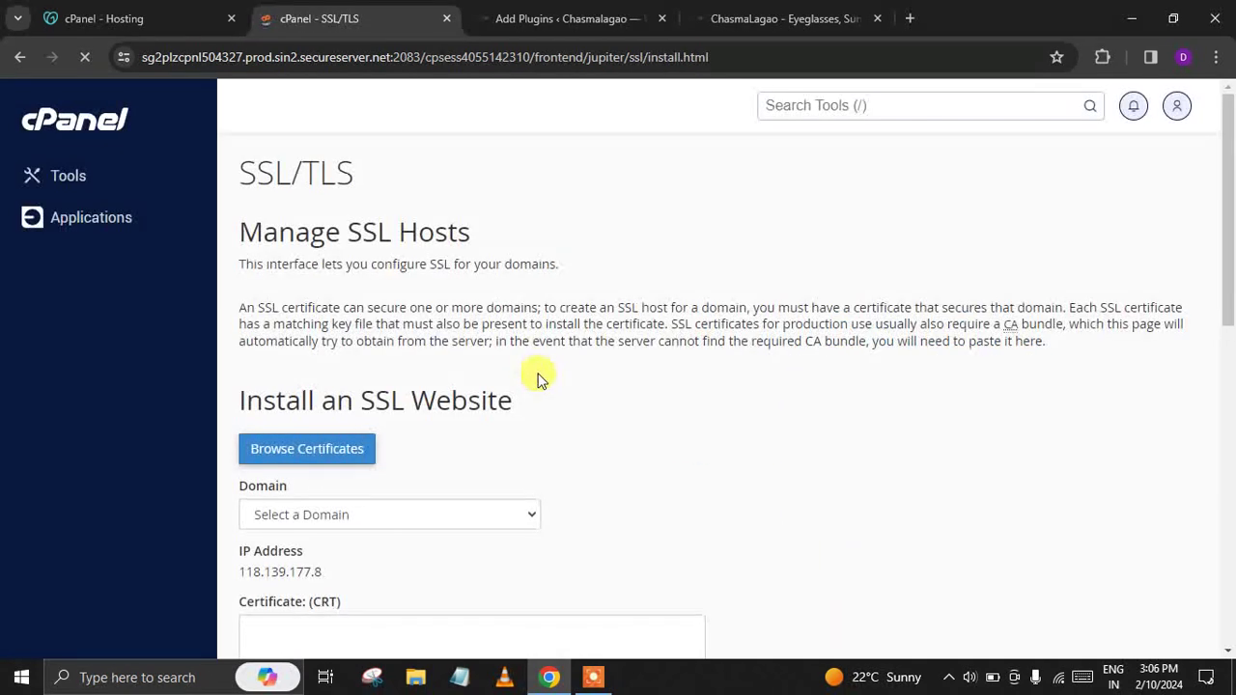
Step: Choose chasmalagao.com with its subdomains as the domain for installing an SSL website
{"action": "scroll", "coordinate": [707, 379], "scroll_direction": "down", "scroll_amount": 1}
{"action": "scroll", "coordinate": [707, 385], "scroll_direction": "down", "scroll_amount": 4}
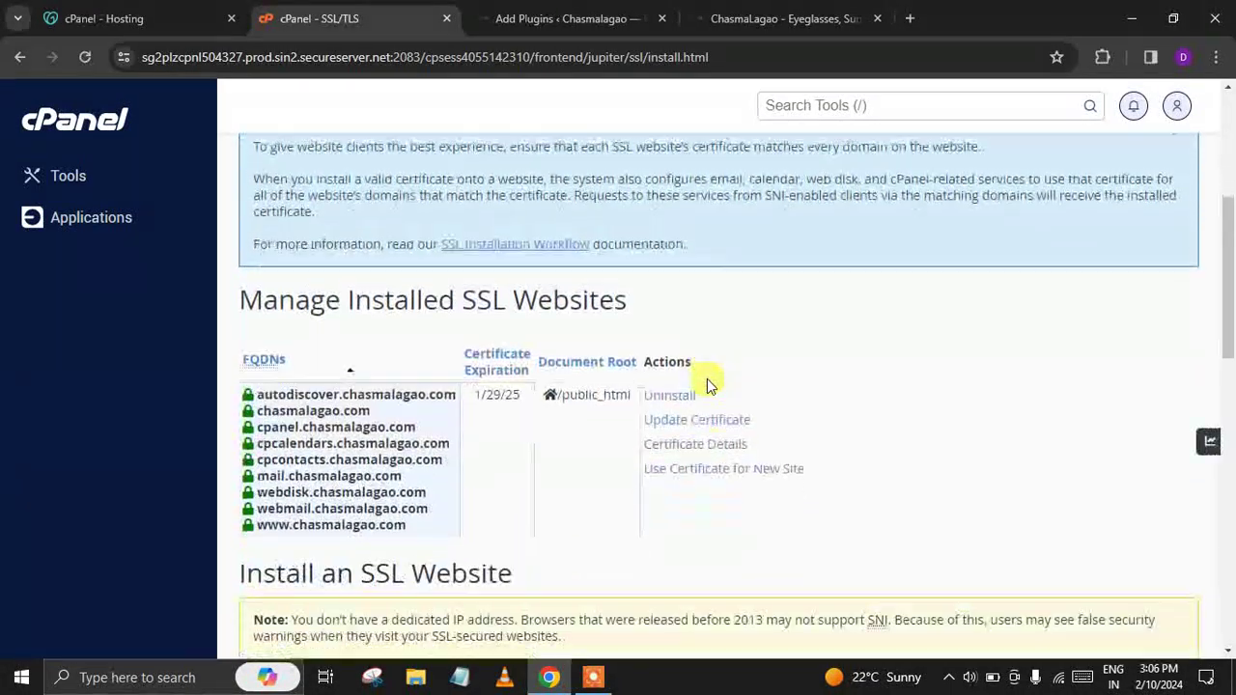
{"action": "scroll", "coordinate": [707, 384], "scroll_direction": "down", "scroll_amount": 3}
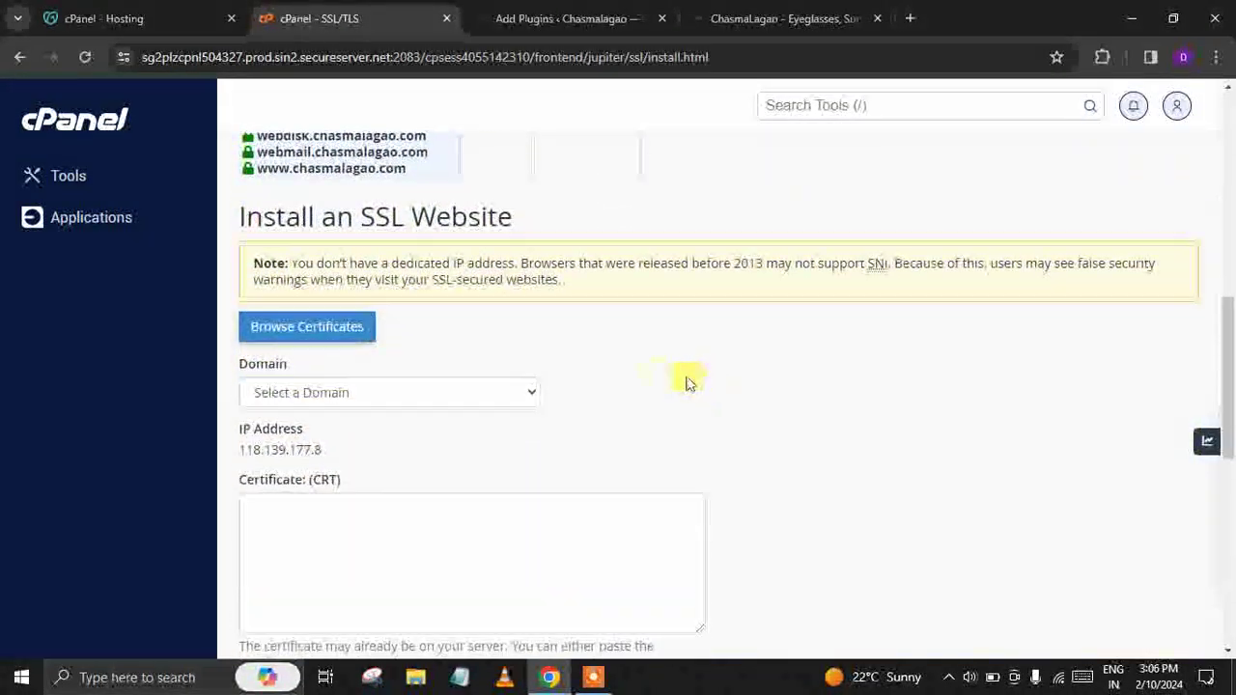
{"action": "scroll", "coordinate": [373, 377], "scroll_direction": "down", "scroll_amount": 1}
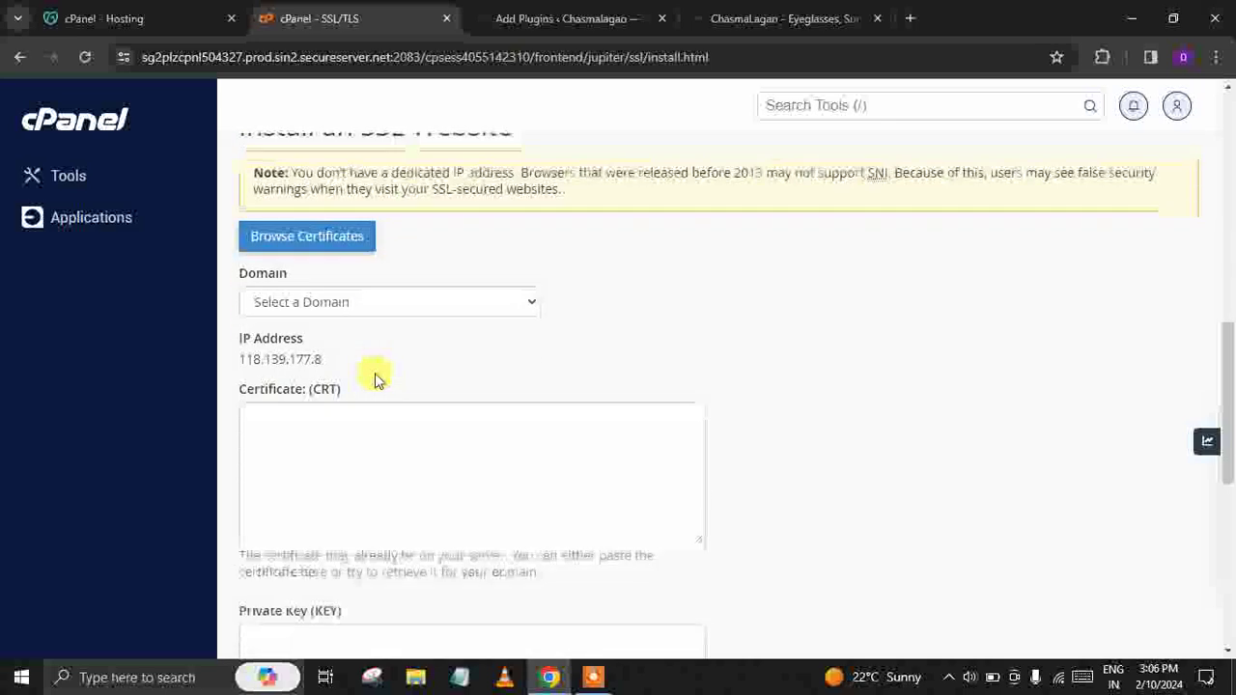
{"action": "left_click", "coordinate": [396, 310]}
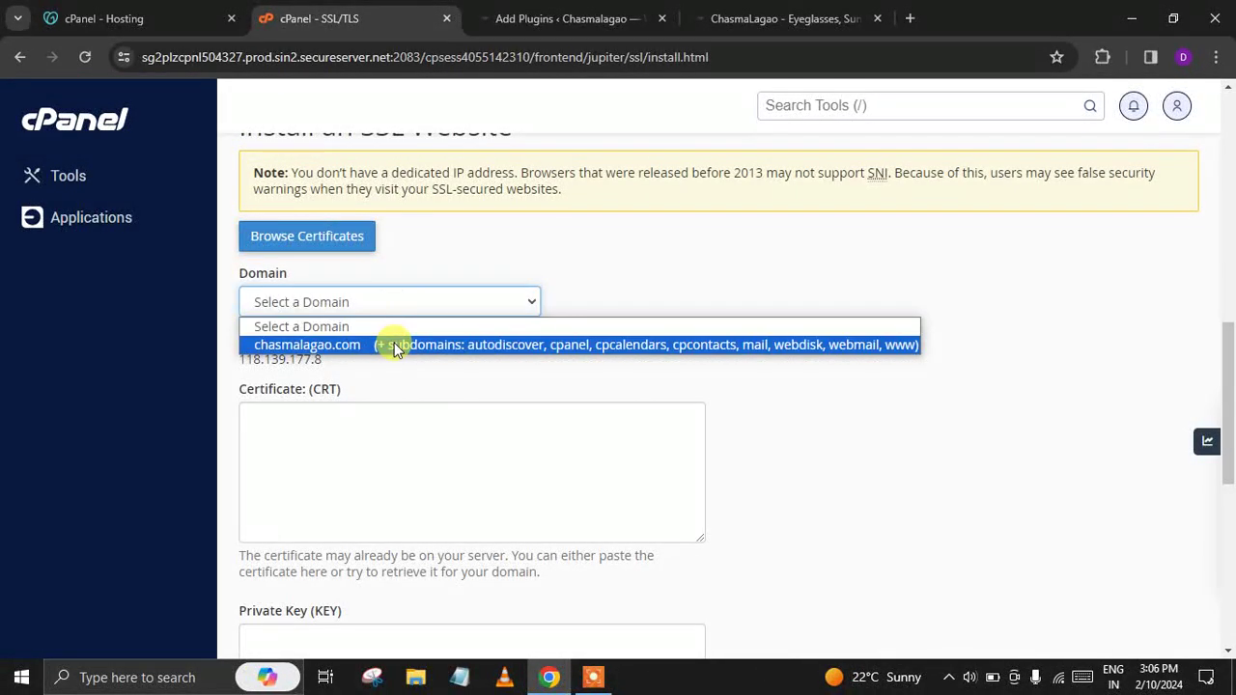
{"action": "left_click", "coordinate": [394, 345]}
Step: Review the certificate, private key and CA bundle fields of the SSL installation form and the installed SSL websites
{"action": "scroll", "coordinate": [678, 395], "scroll_direction": "down", "scroll_amount": 2}
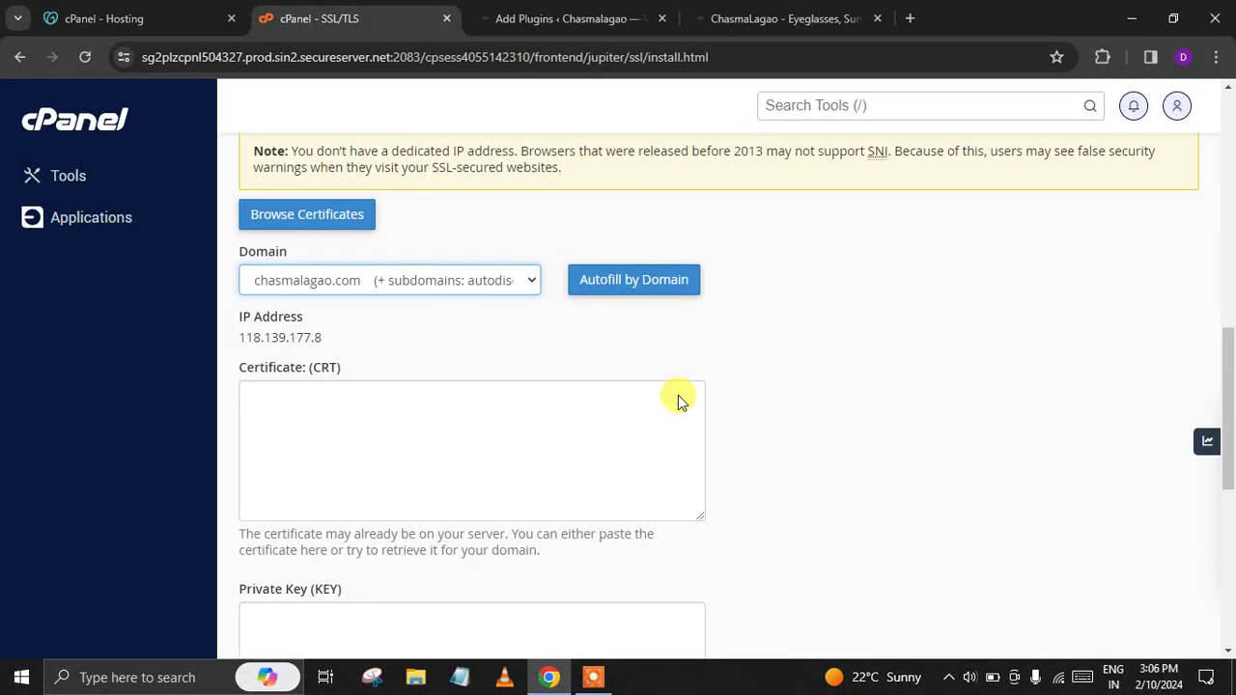
{"action": "scroll", "coordinate": [678, 396], "scroll_direction": "down", "scroll_amount": 3}
{"action": "scroll", "coordinate": [678, 396], "scroll_direction": "up", "scroll_amount": 4}
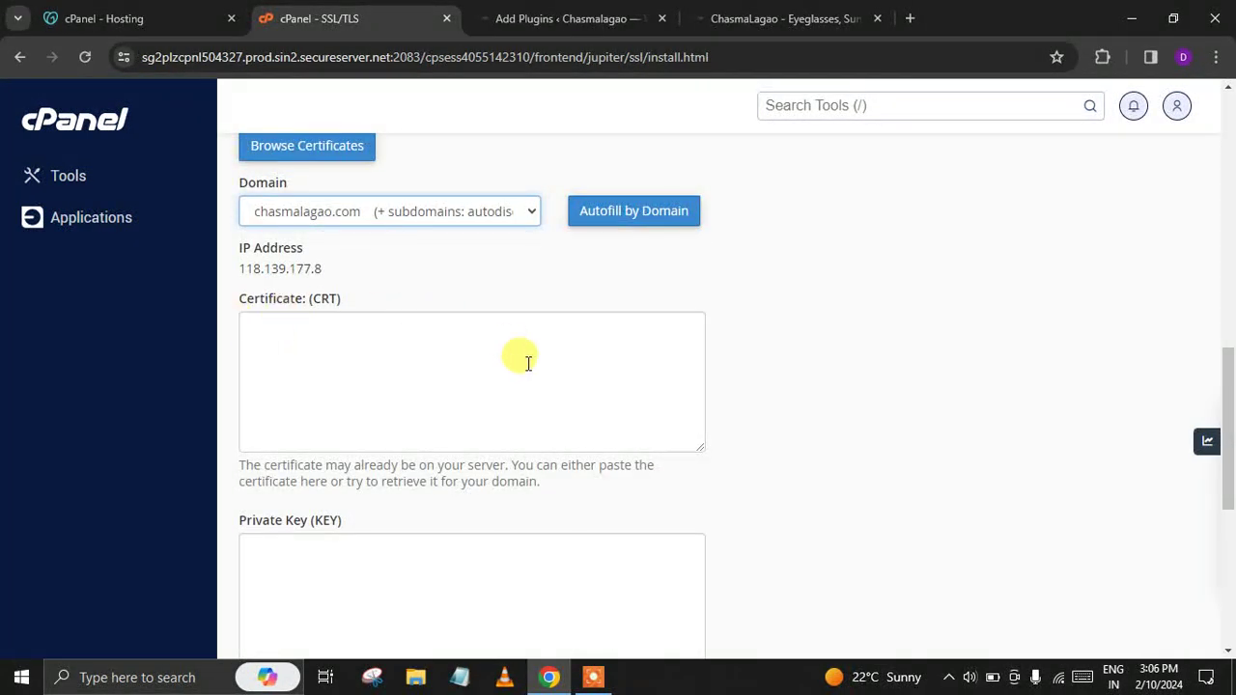
{"action": "scroll", "coordinate": [525, 361], "scroll_direction": "down", "scroll_amount": 2}
{"action": "scroll", "coordinate": [528, 363], "scroll_direction": "down", "scroll_amount": 1}
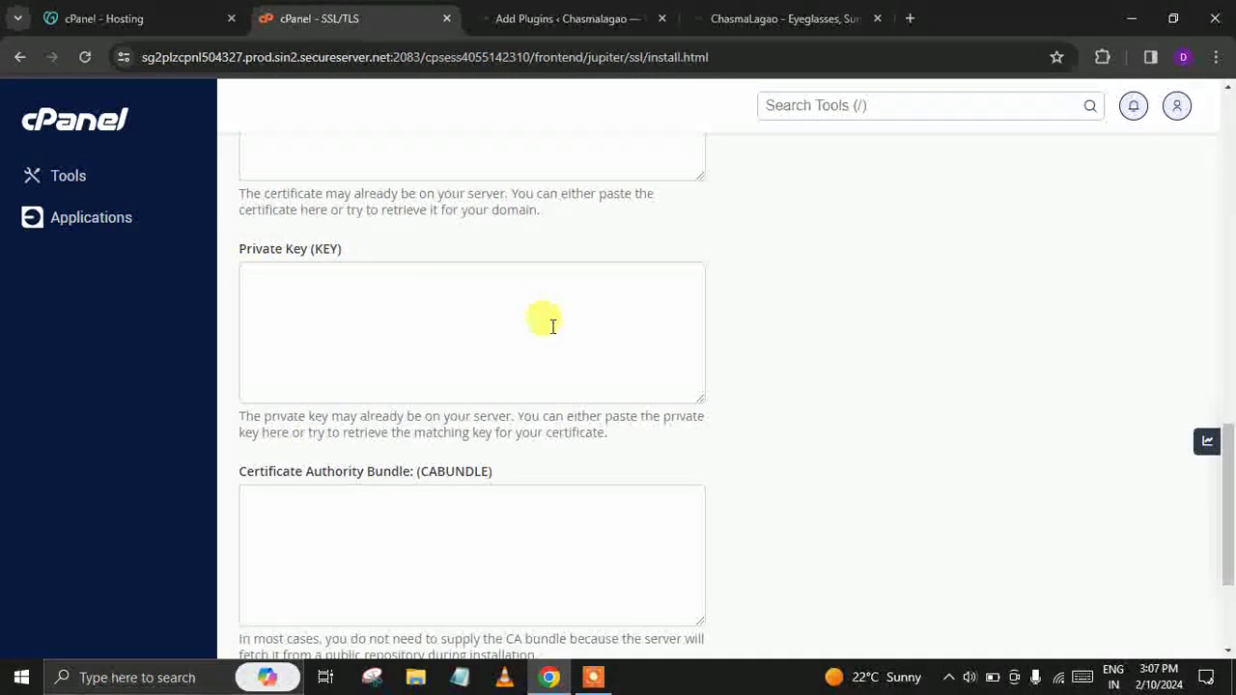
{"action": "scroll", "coordinate": [550, 323], "scroll_direction": "down", "scroll_amount": 2}
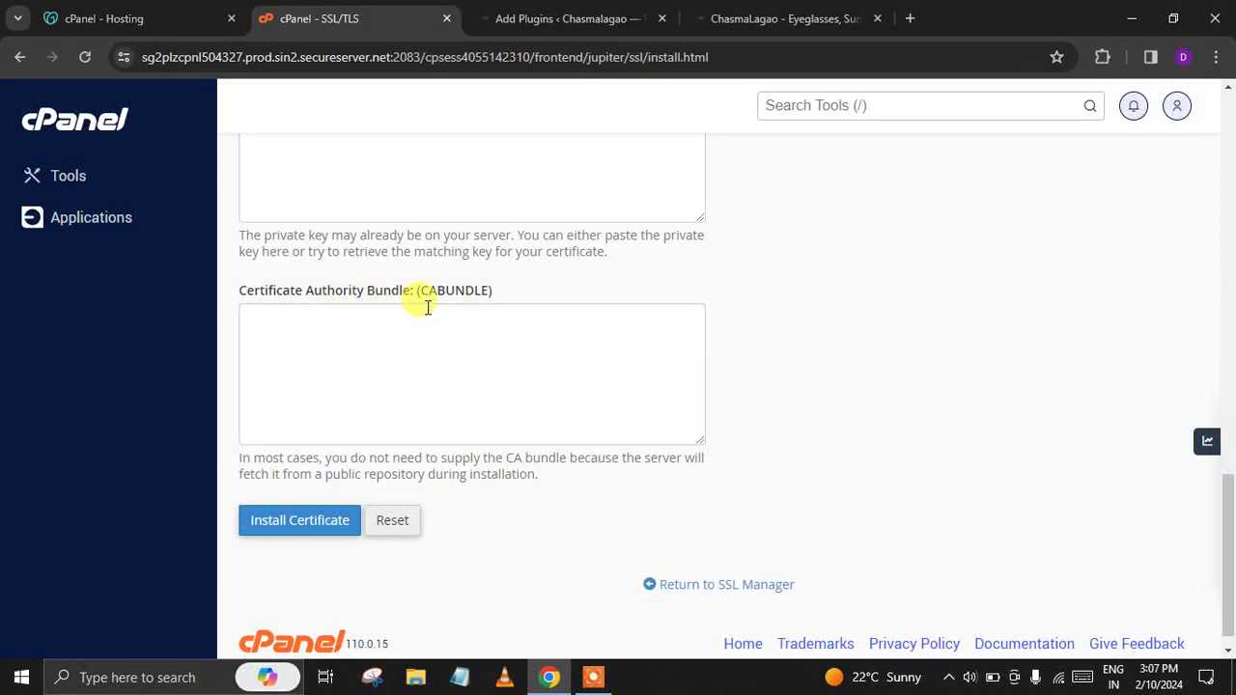
{"action": "scroll", "coordinate": [566, 351], "scroll_direction": "up", "scroll_amount": 8}
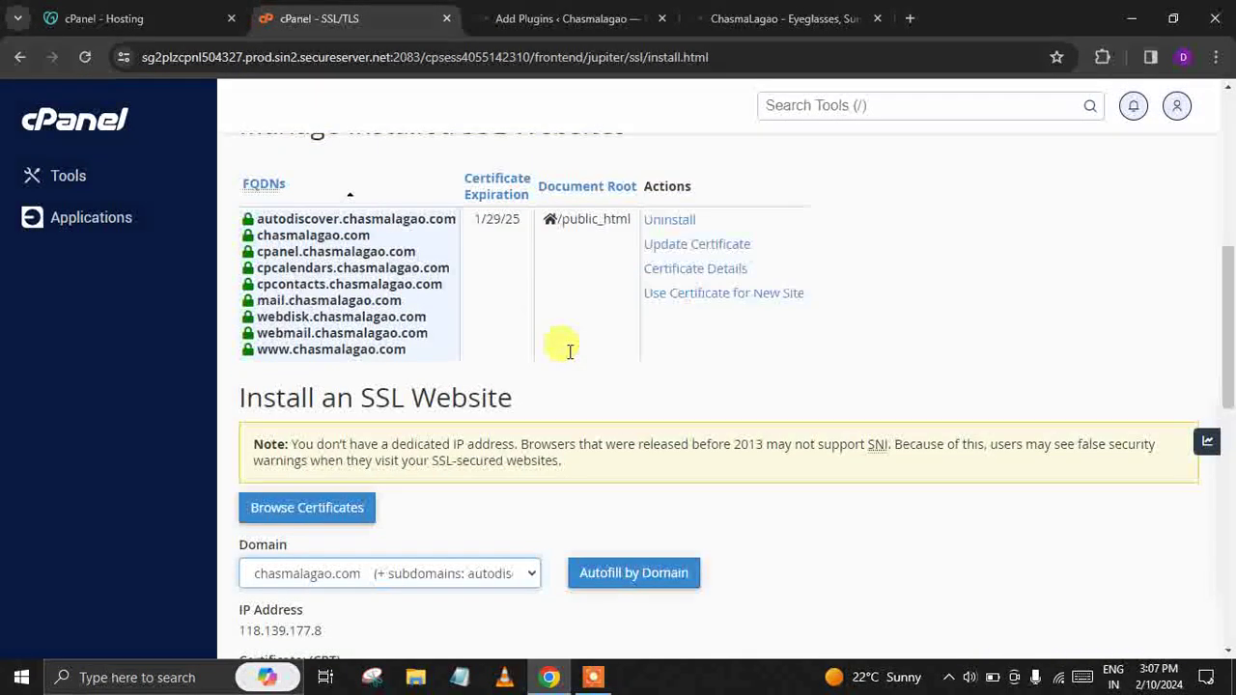
Step: Activate the Really Simple SSL plugin in WordPress, check the live site's address security meanwhile, and reload the resulting admin page
{"action": "left_click", "coordinate": [548, 16]}
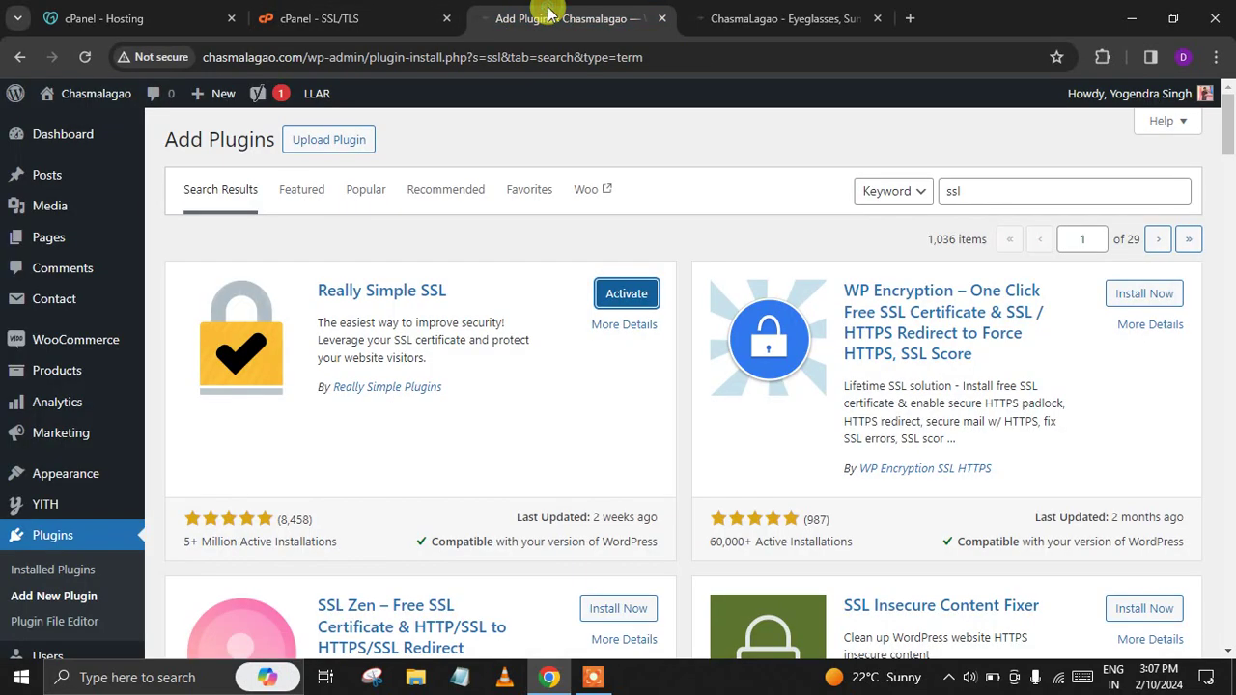
{"action": "left_click", "coordinate": [606, 293]}
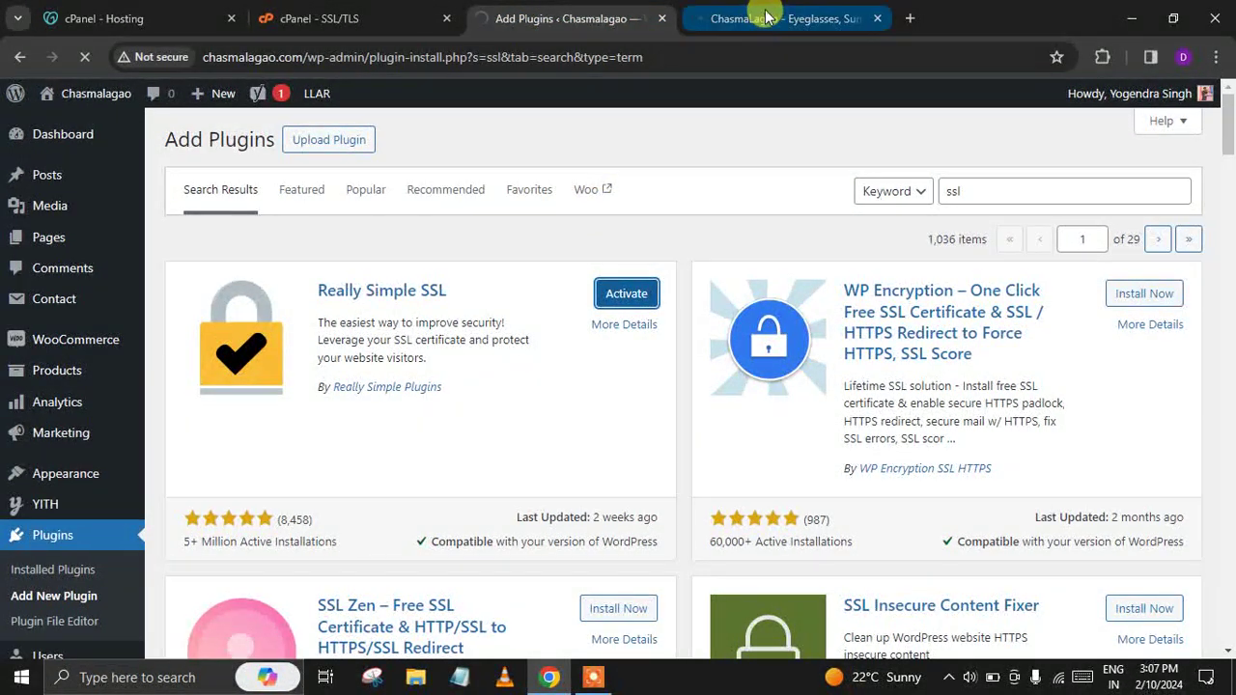
{"action": "left_click", "coordinate": [705, 18]}
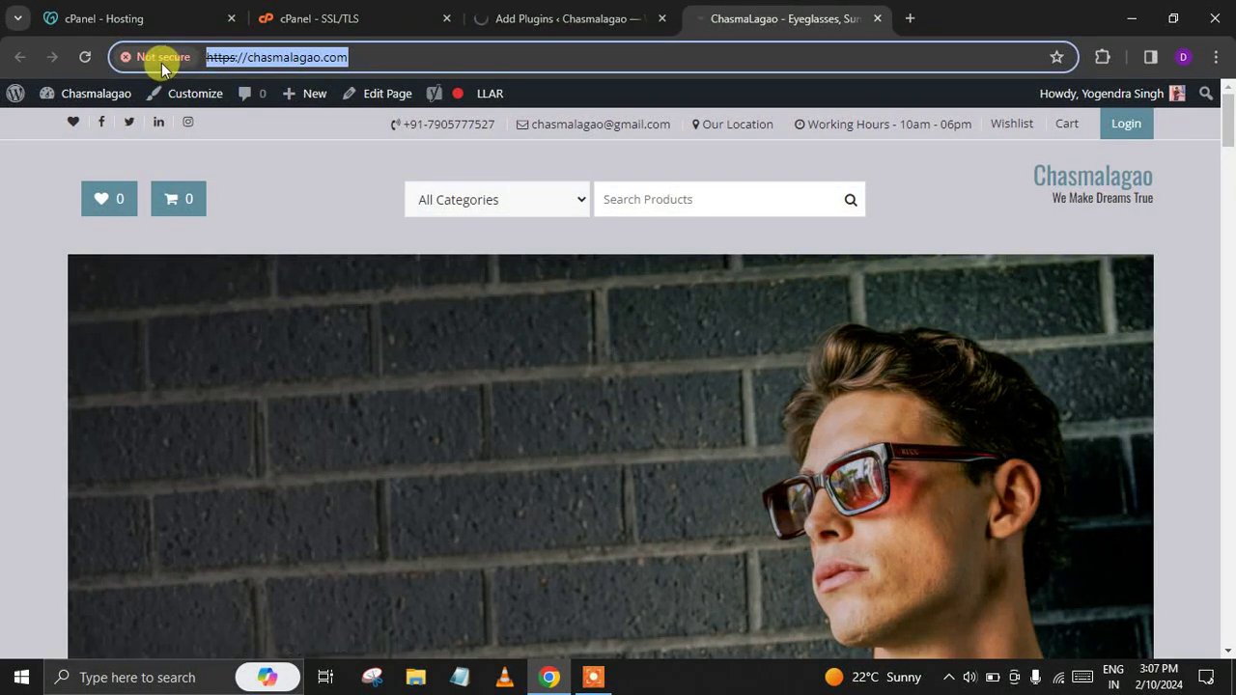
{"action": "left_click", "coordinate": [521, 20]}
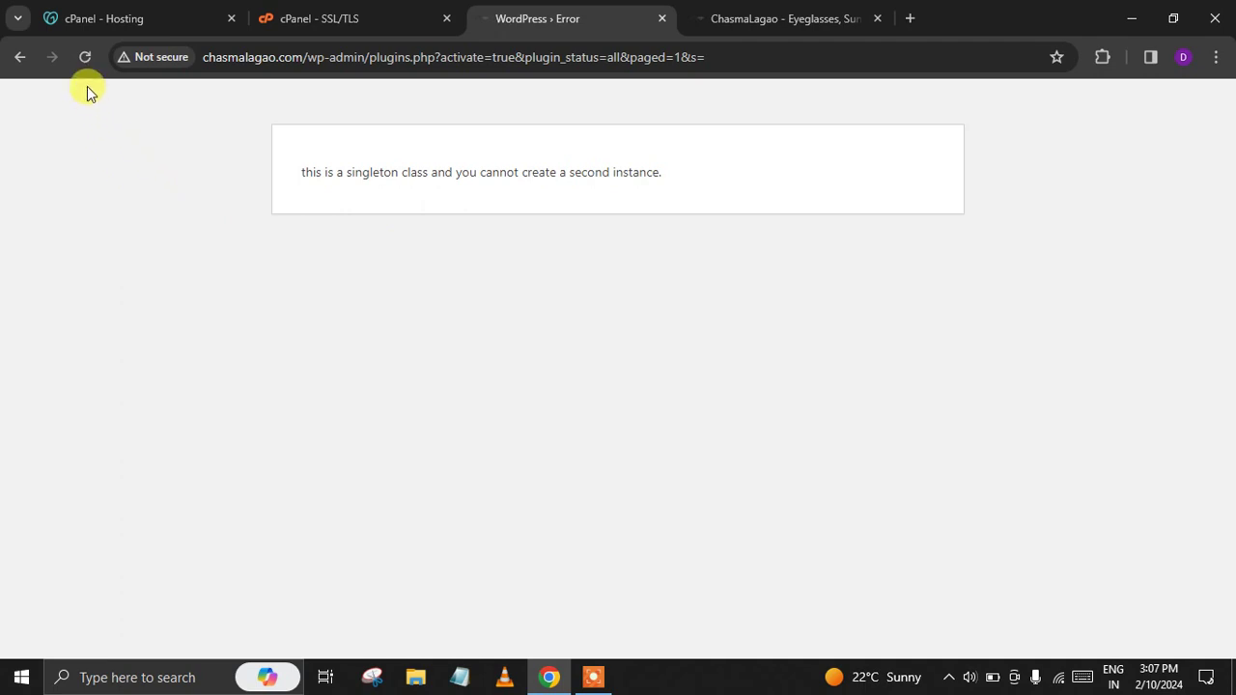
{"action": "left_click", "coordinate": [85, 56]}
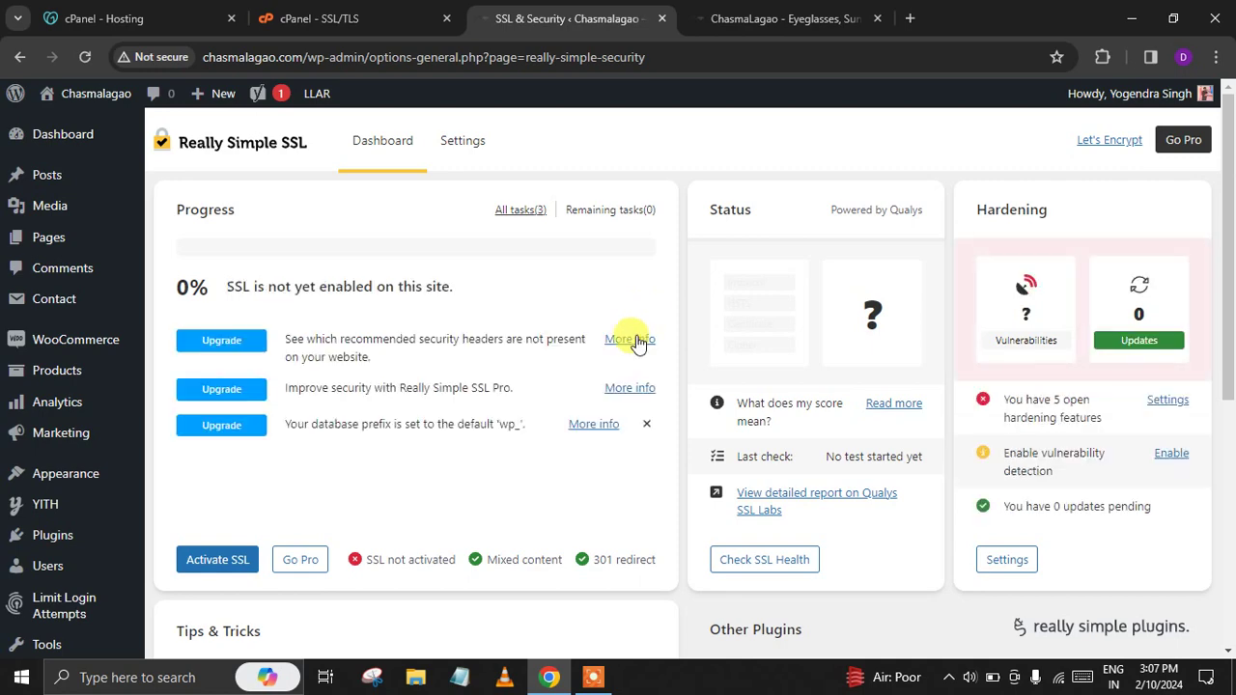
Step: Look over the Really Simple SSL dashboard and dismiss the task about the default database prefix
{"action": "scroll", "coordinate": [680, 439], "scroll_direction": "down", "scroll_amount": 5}
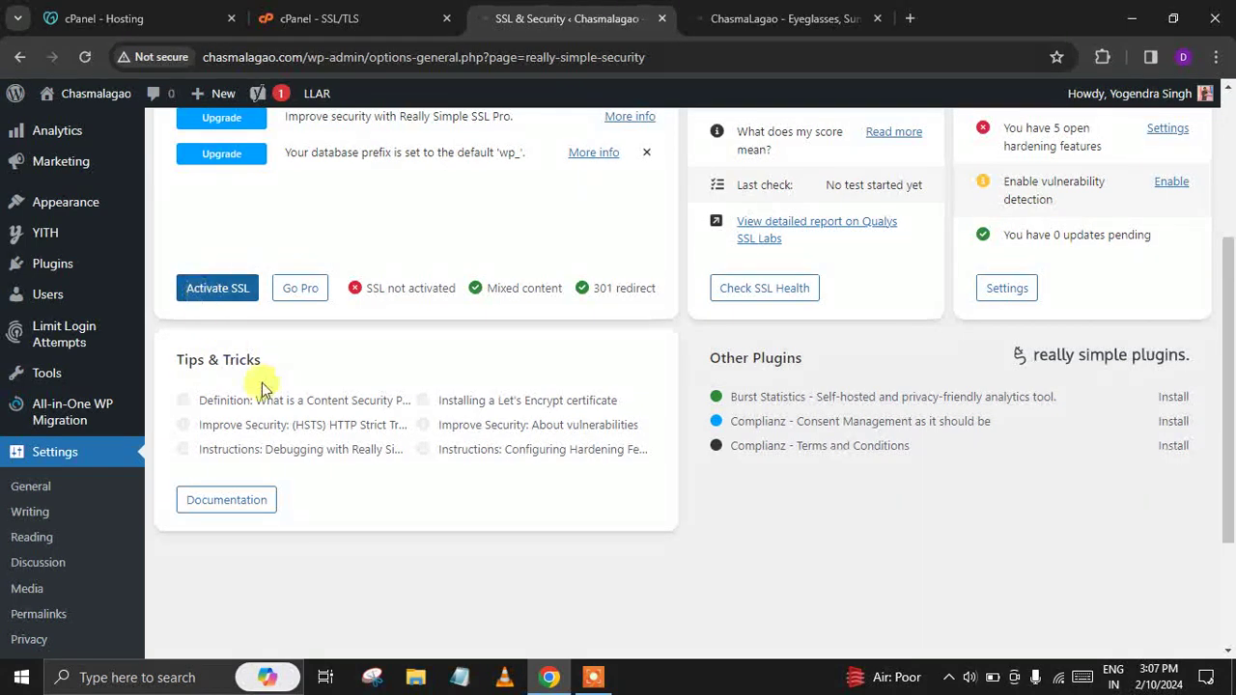
{"action": "scroll", "coordinate": [261, 387], "scroll_direction": "up", "scroll_amount": 5}
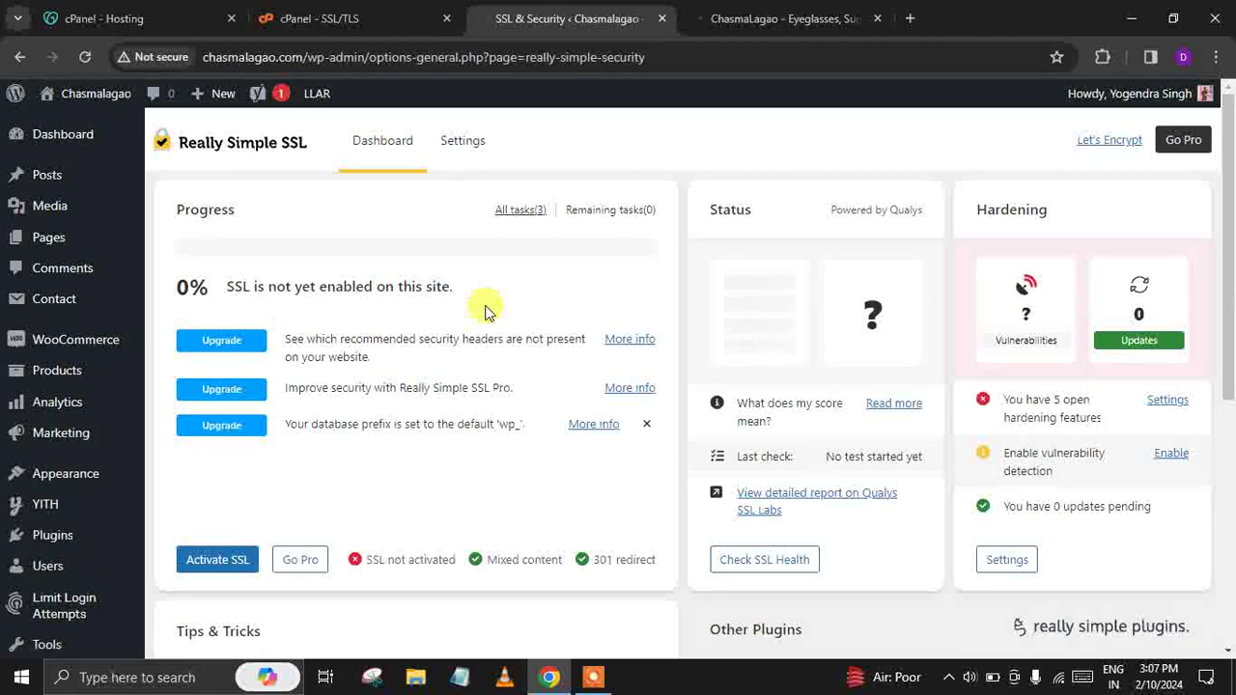
{"action": "scroll", "coordinate": [486, 311], "scroll_direction": "down", "scroll_amount": 1}
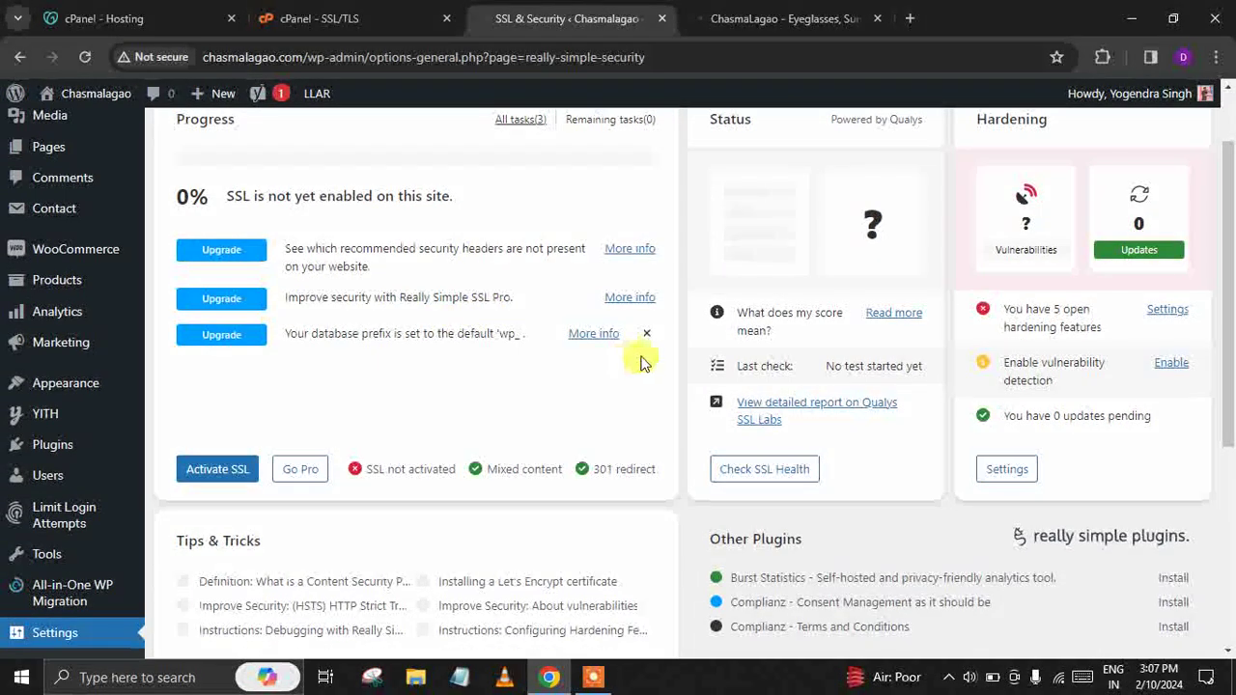
{"action": "left_click", "coordinate": [646, 333]}
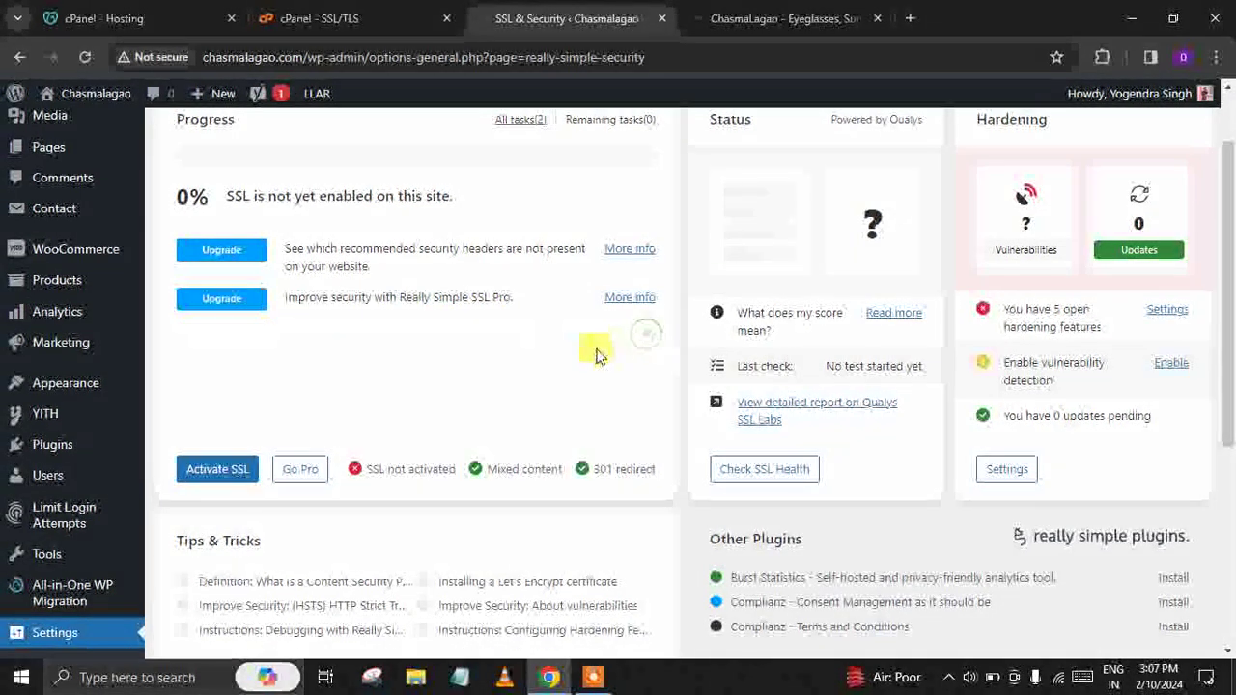
Step: Start activating SSL in Really Simple SSL and choose GoDaddy as the hosting provider
{"action": "left_click", "coordinate": [214, 470]}
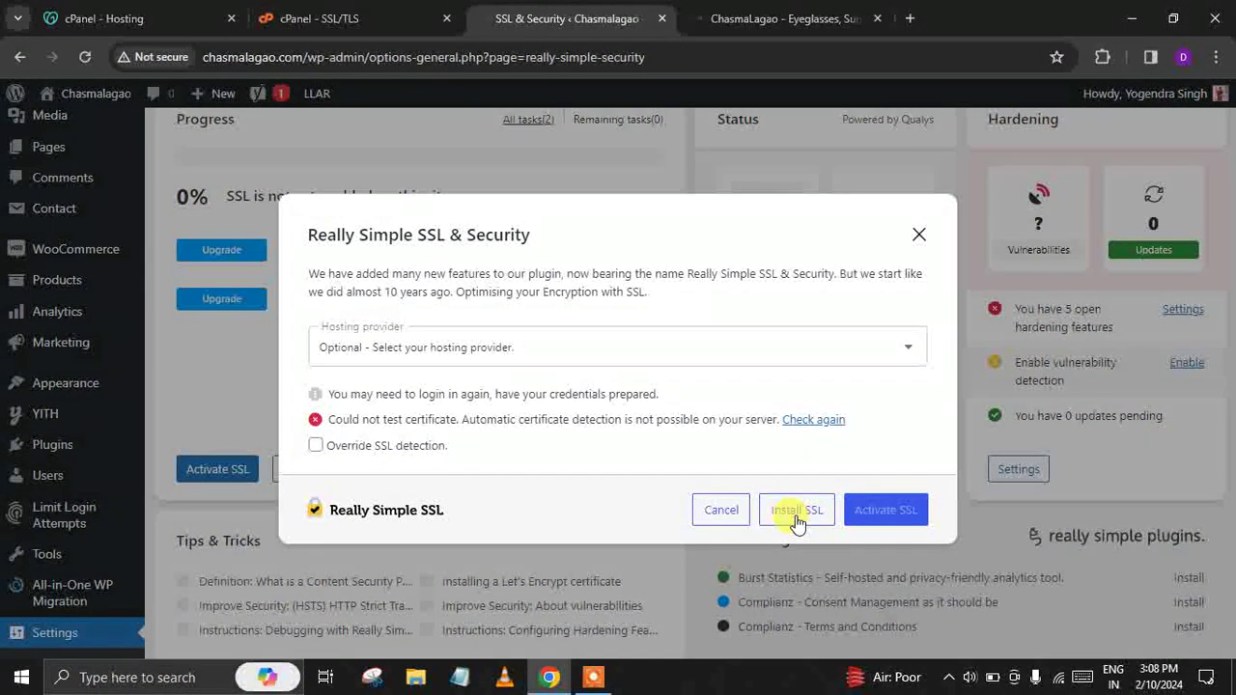
{"action": "left_click", "coordinate": [752, 350]}
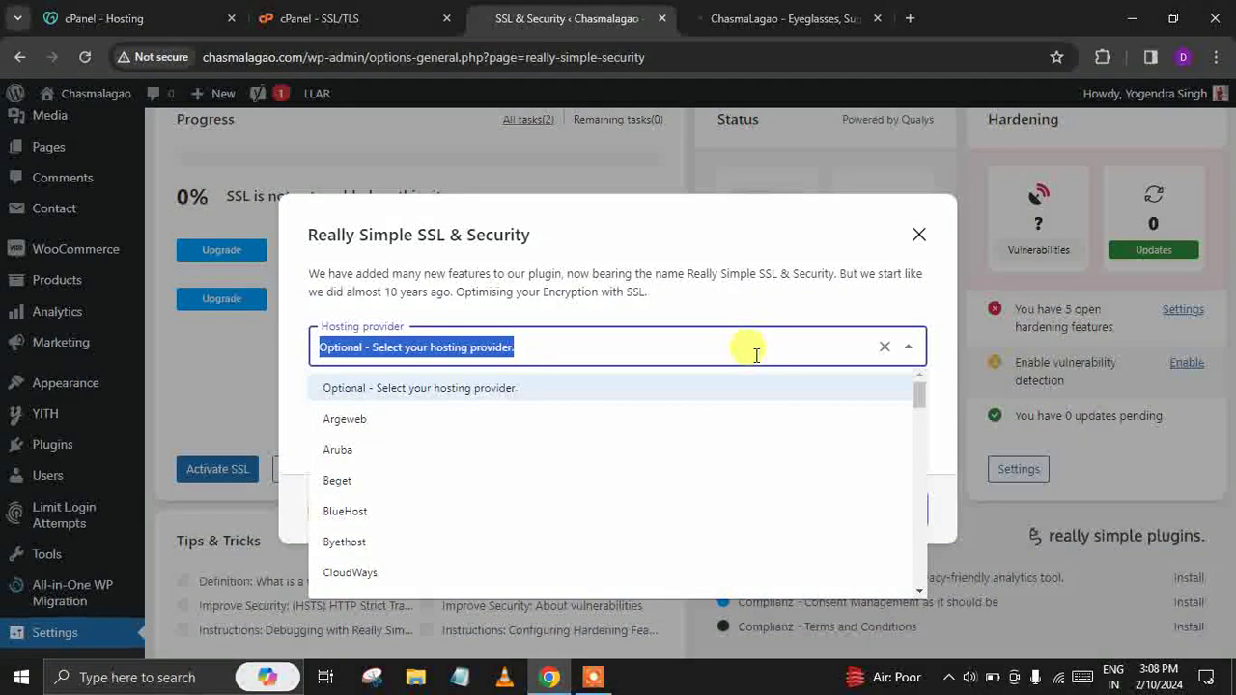
{"action": "scroll", "coordinate": [499, 496], "scroll_direction": "down", "scroll_amount": 3}
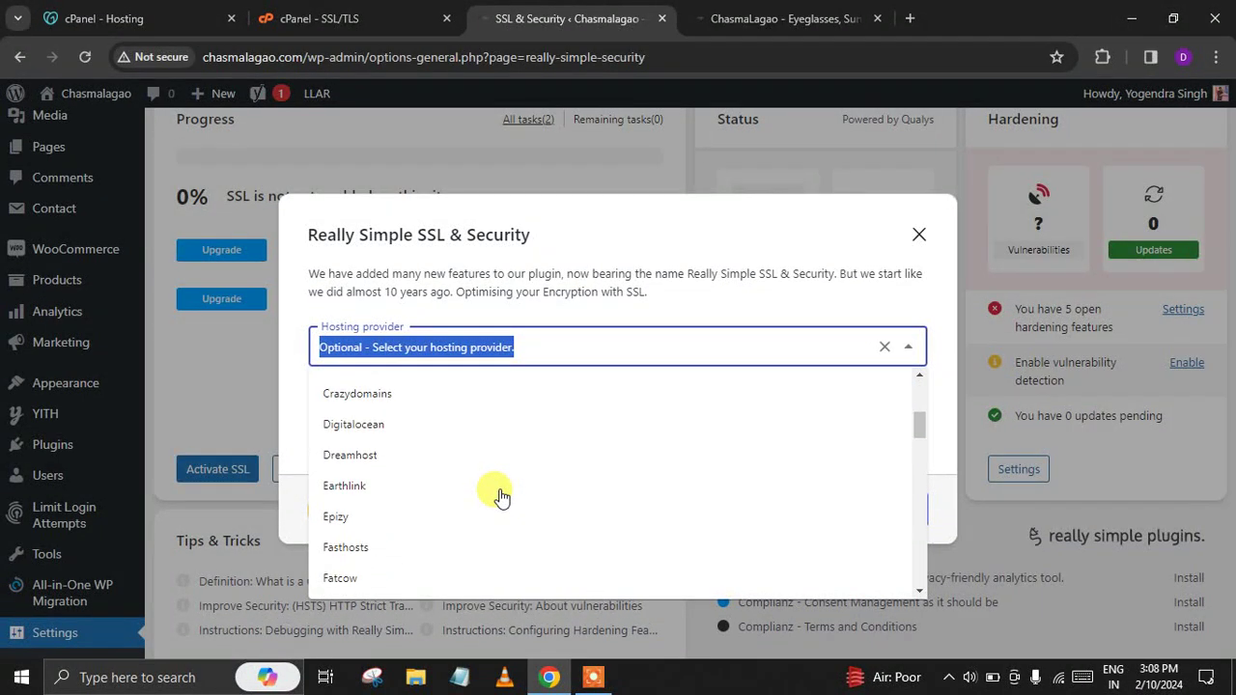
{"action": "scroll", "coordinate": [499, 494], "scroll_direction": "down", "scroll_amount": 5}
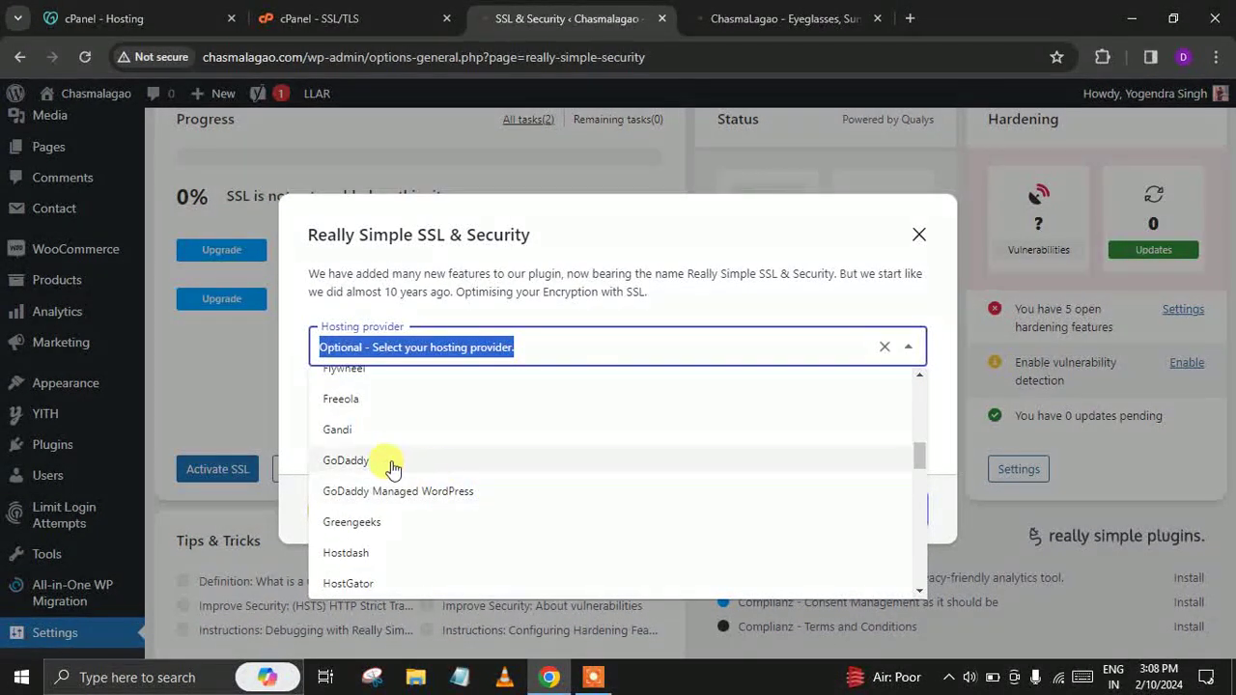
{"action": "left_click", "coordinate": [386, 463]}
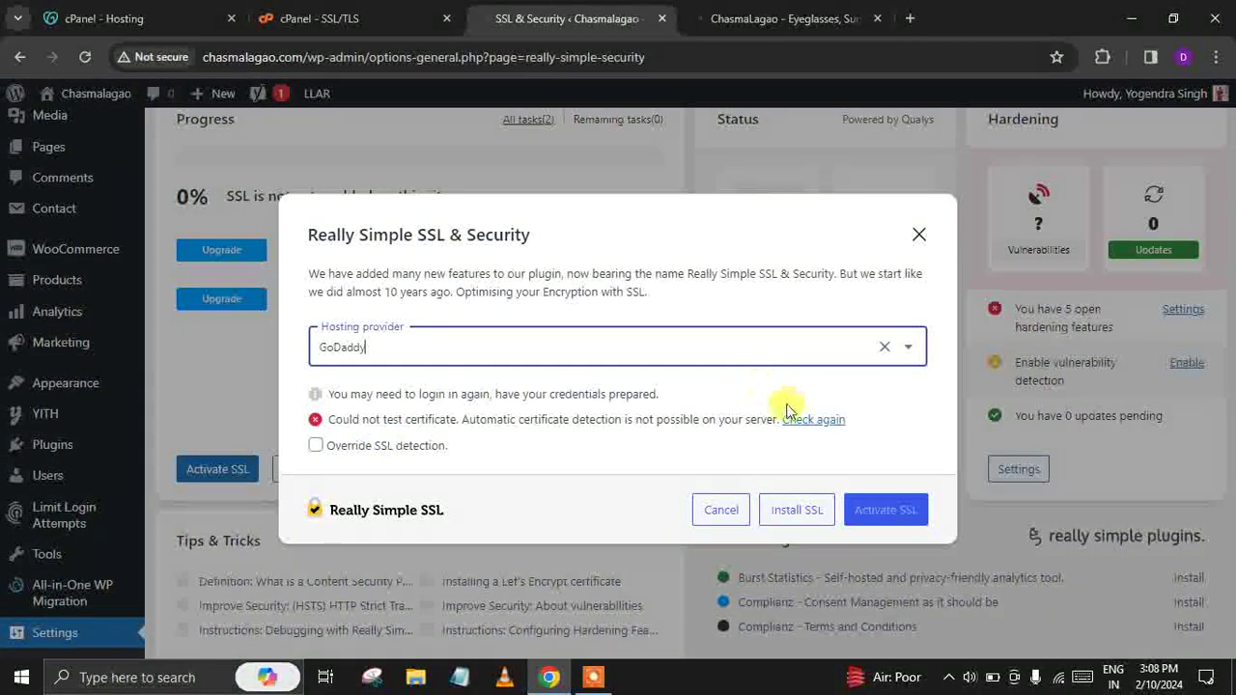
Step: Override the SSL detection and start the SSL installation to open the Let's Encrypt wizard
{"action": "left_click", "coordinate": [784, 512]}
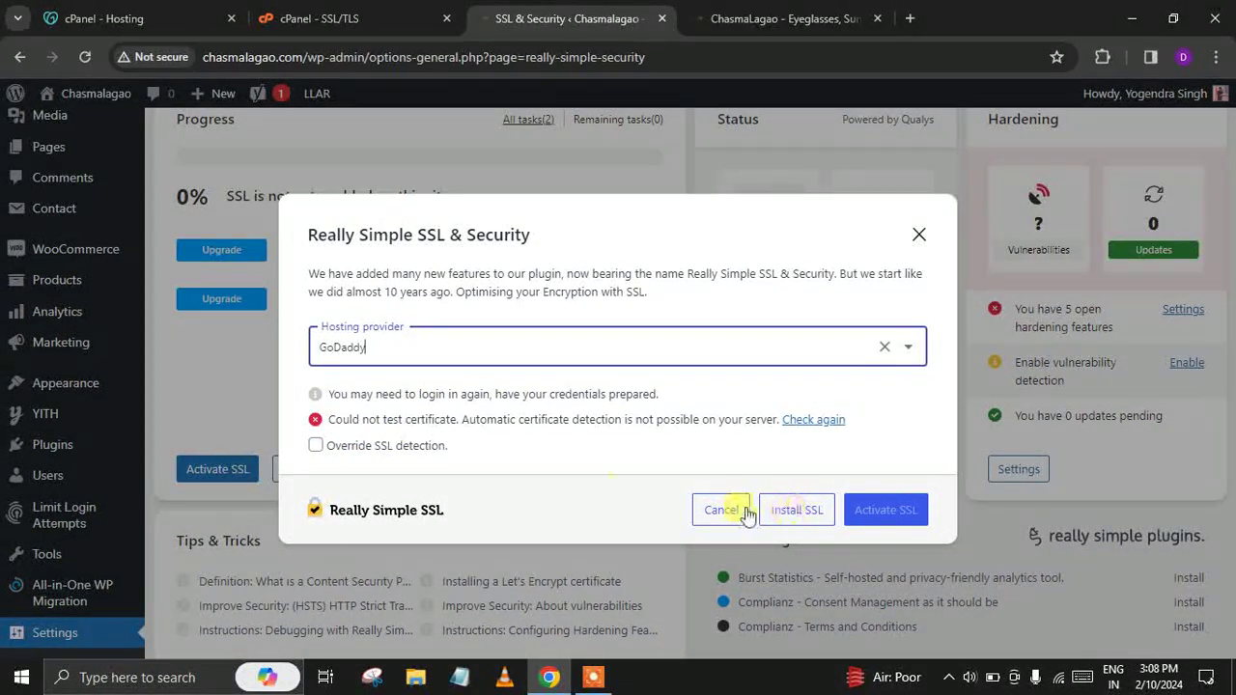
{"action": "left_click", "coordinate": [315, 446]}
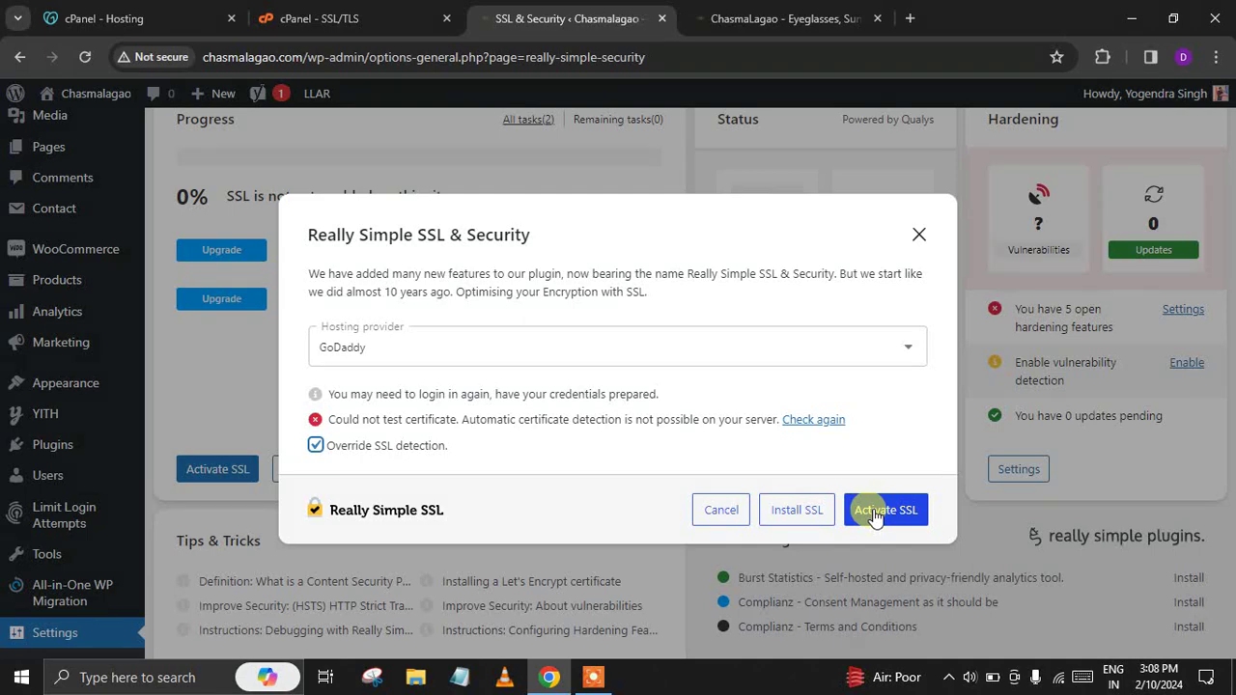
{"action": "left_click", "coordinate": [794, 518]}
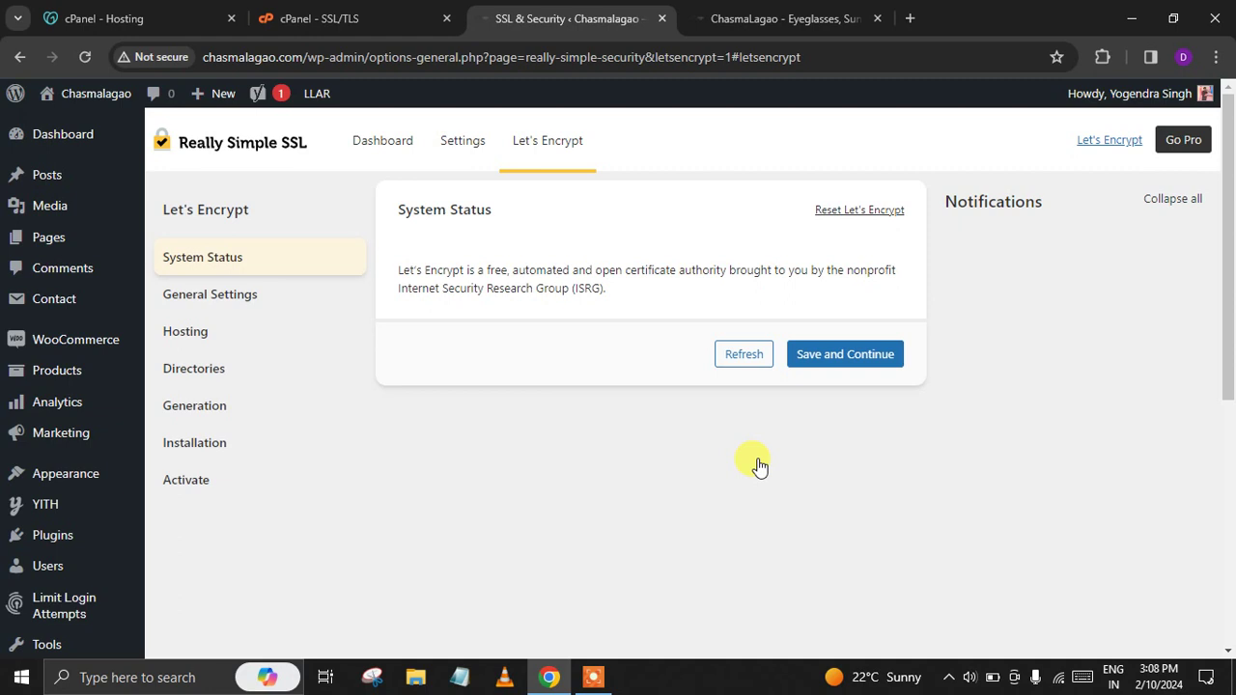
Step: Save and continue through the wizard's System Status, General Settings and Hosting stages, leaving the cPanel host and credentials blank
{"action": "left_click", "coordinate": [832, 355]}
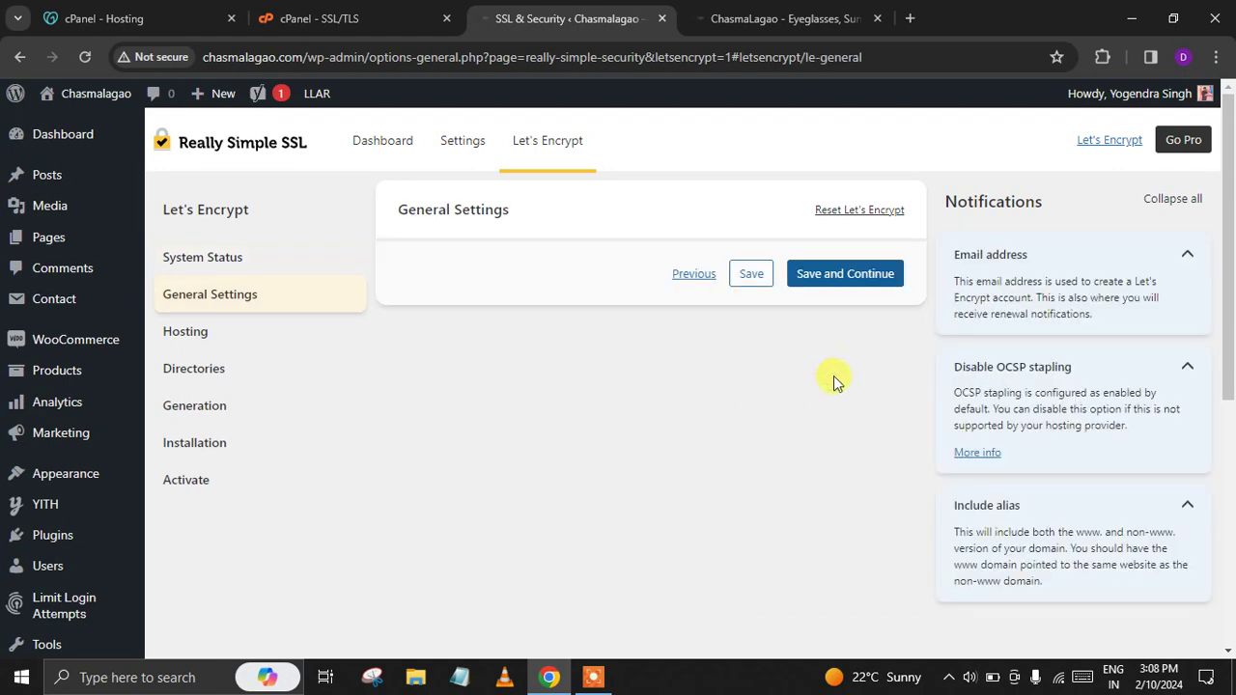
{"action": "left_click", "coordinate": [838, 275]}
{"action": "scroll", "coordinate": [817, 407], "scroll_direction": "down", "scroll_amount": 1}
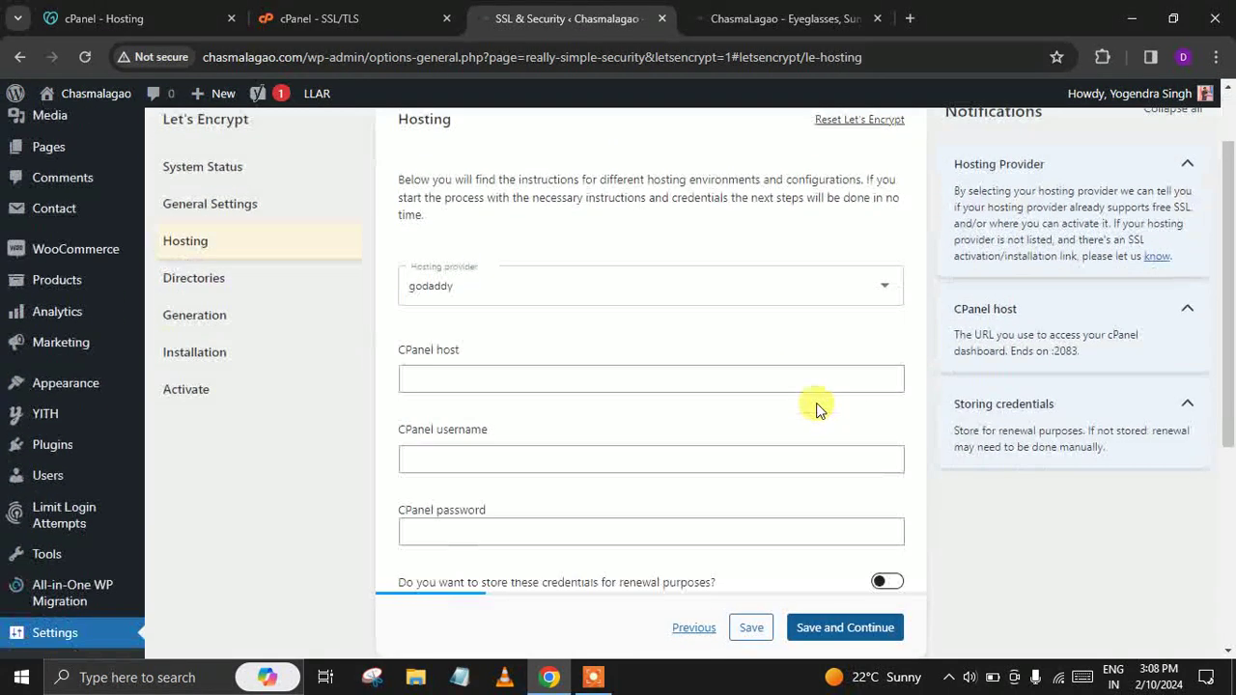
{"action": "scroll", "coordinate": [818, 407], "scroll_direction": "down", "scroll_amount": 1}
{"action": "scroll", "coordinate": [571, 428], "scroll_direction": "down", "scroll_amount": 1}
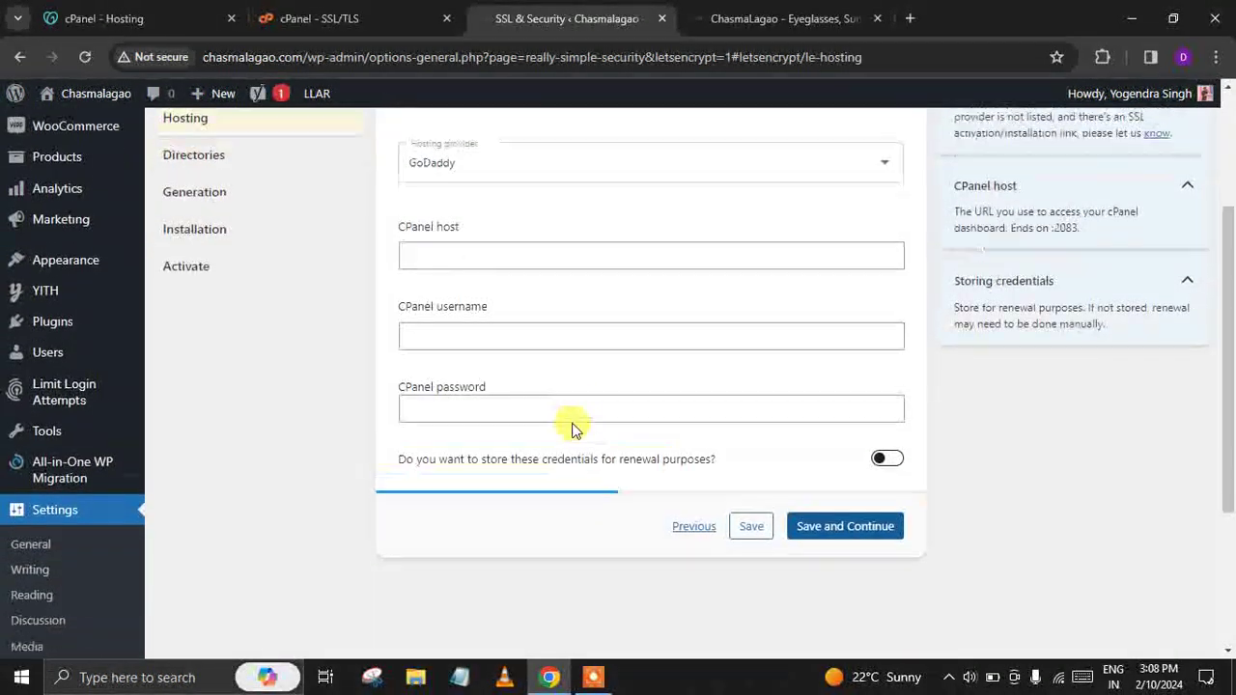
{"action": "scroll", "coordinate": [572, 428], "scroll_direction": "down", "scroll_amount": 1}
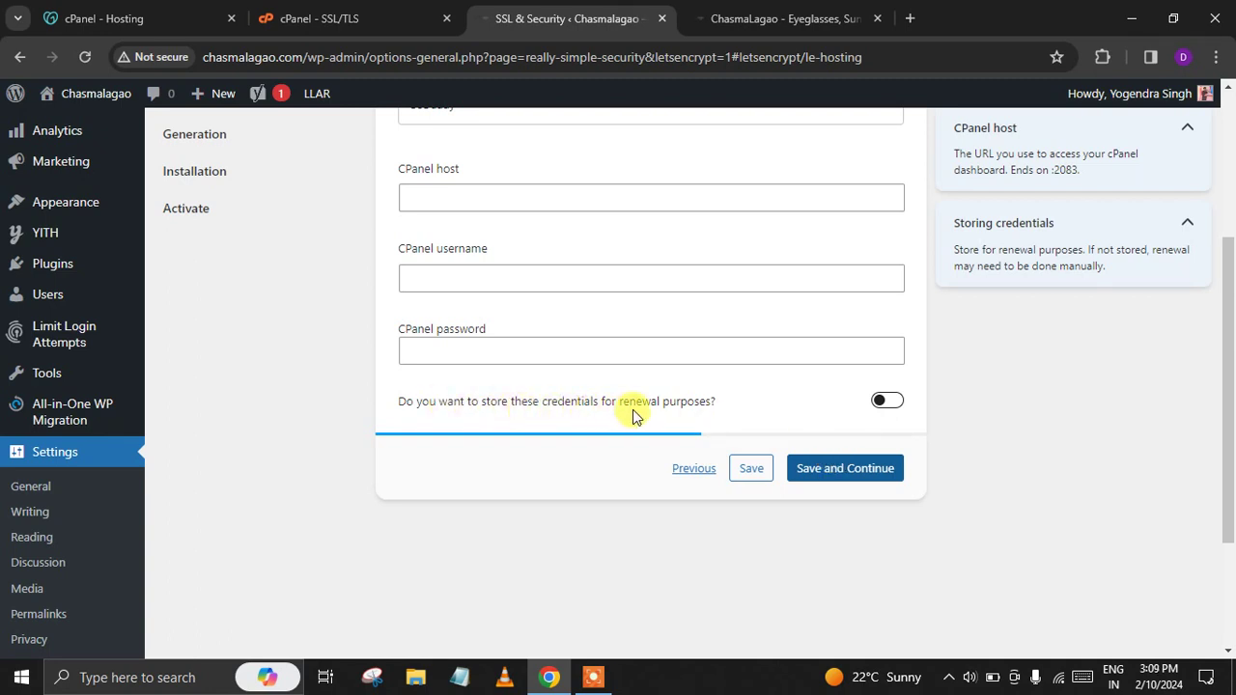
{"action": "left_click", "coordinate": [836, 473]}
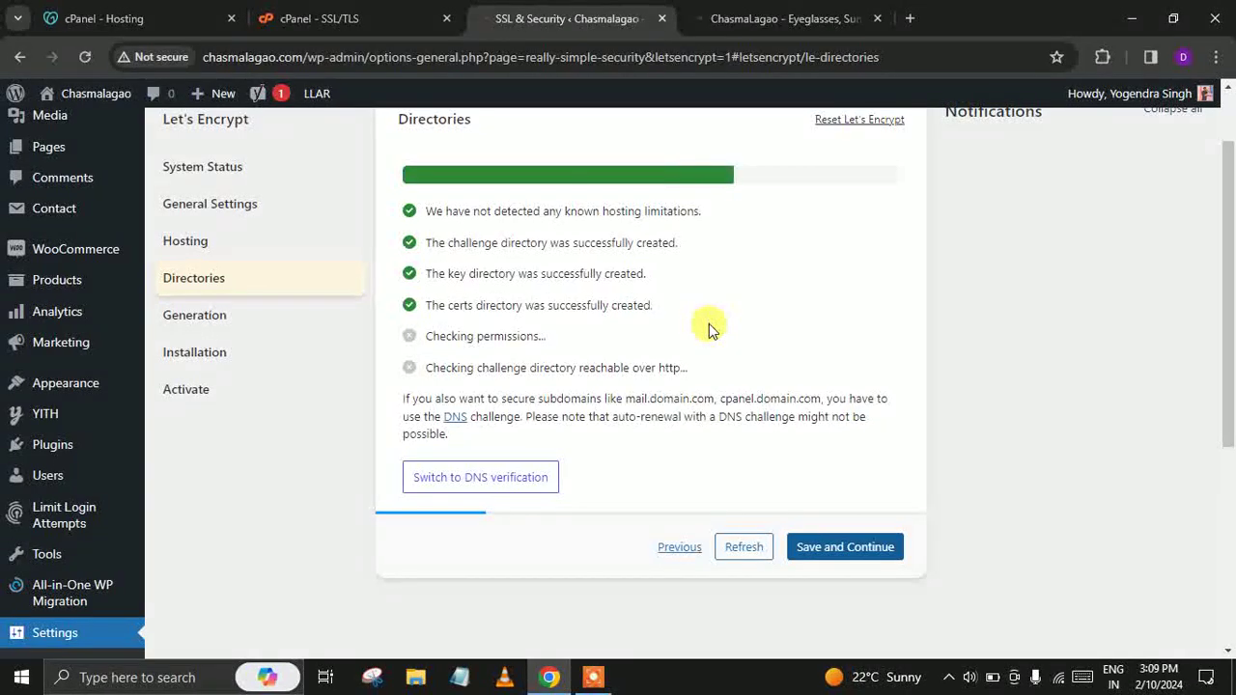
Step: Continue past the Directories and Generation stages to the certificate, private key and CA bundle downloads in the Installation stage
{"action": "left_click", "coordinate": [836, 548]}
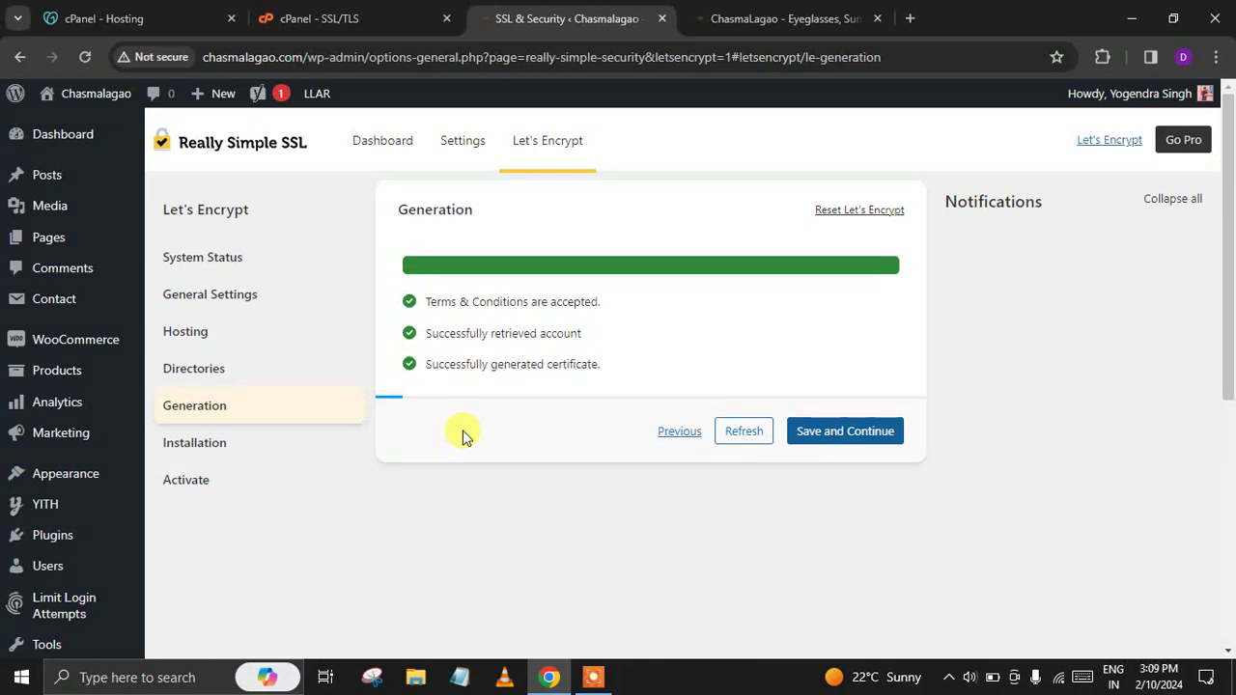
{"action": "left_click", "coordinate": [833, 432]}
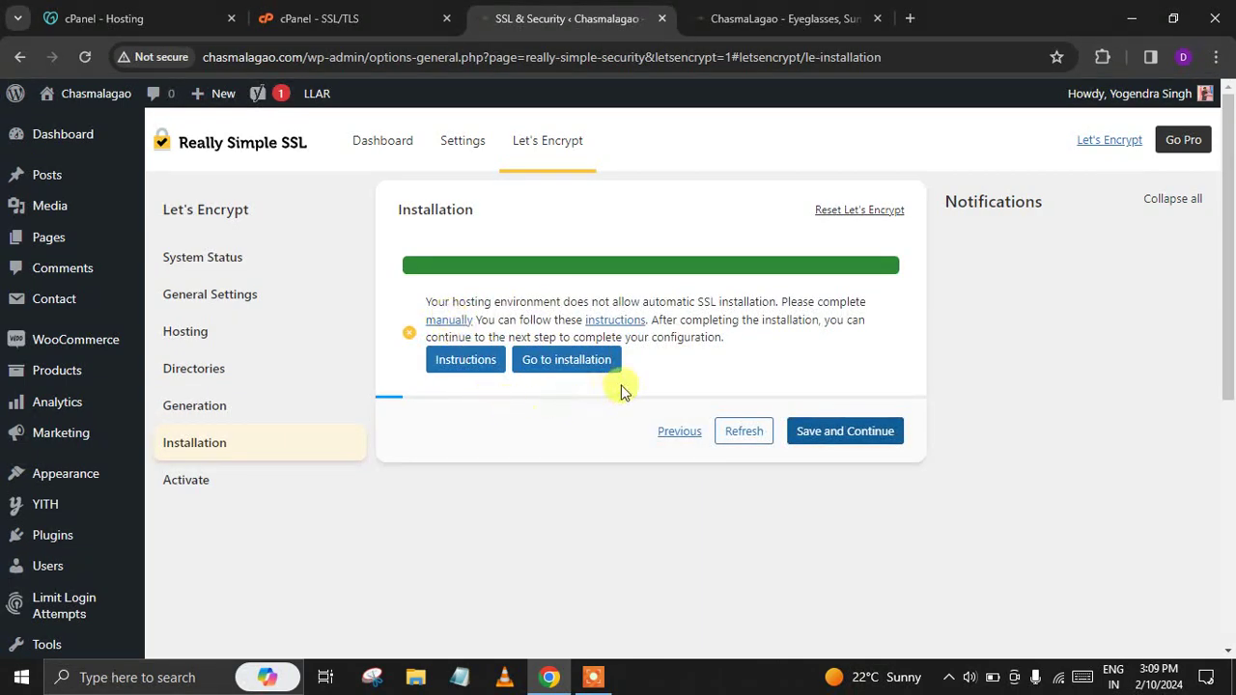
{"action": "scroll", "coordinate": [732, 399], "scroll_direction": "down", "scroll_amount": 3}
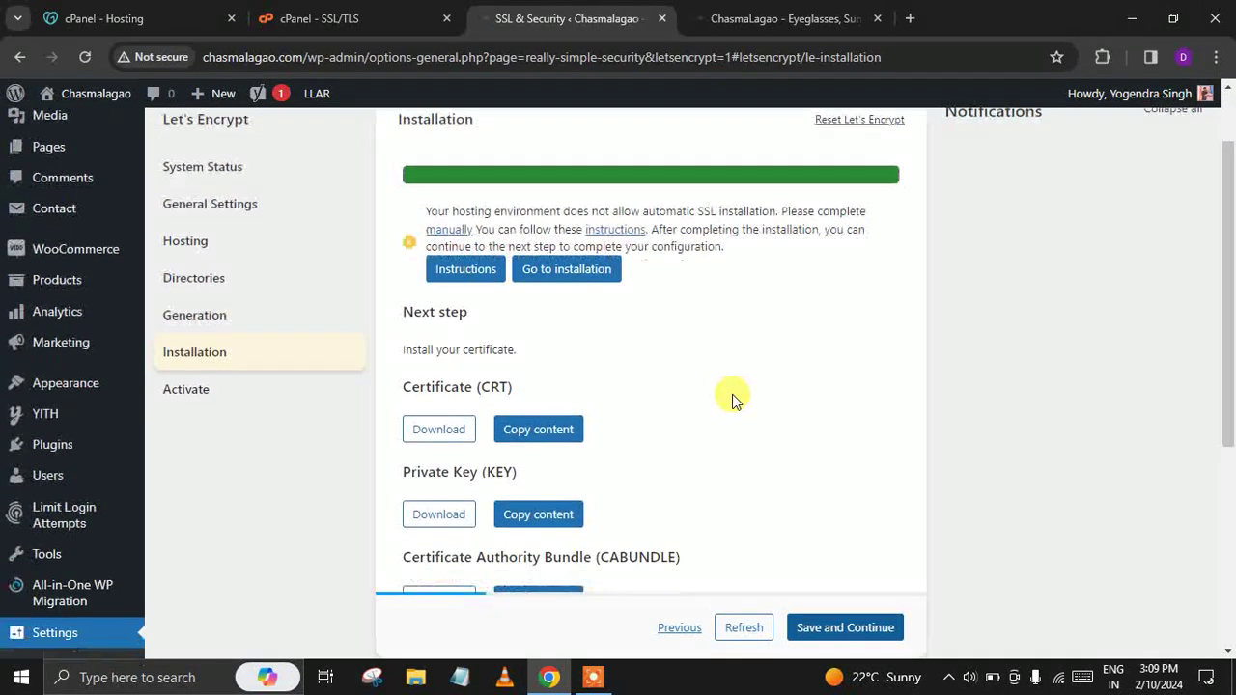
{"action": "scroll", "coordinate": [580, 348], "scroll_direction": "up", "scroll_amount": 1}
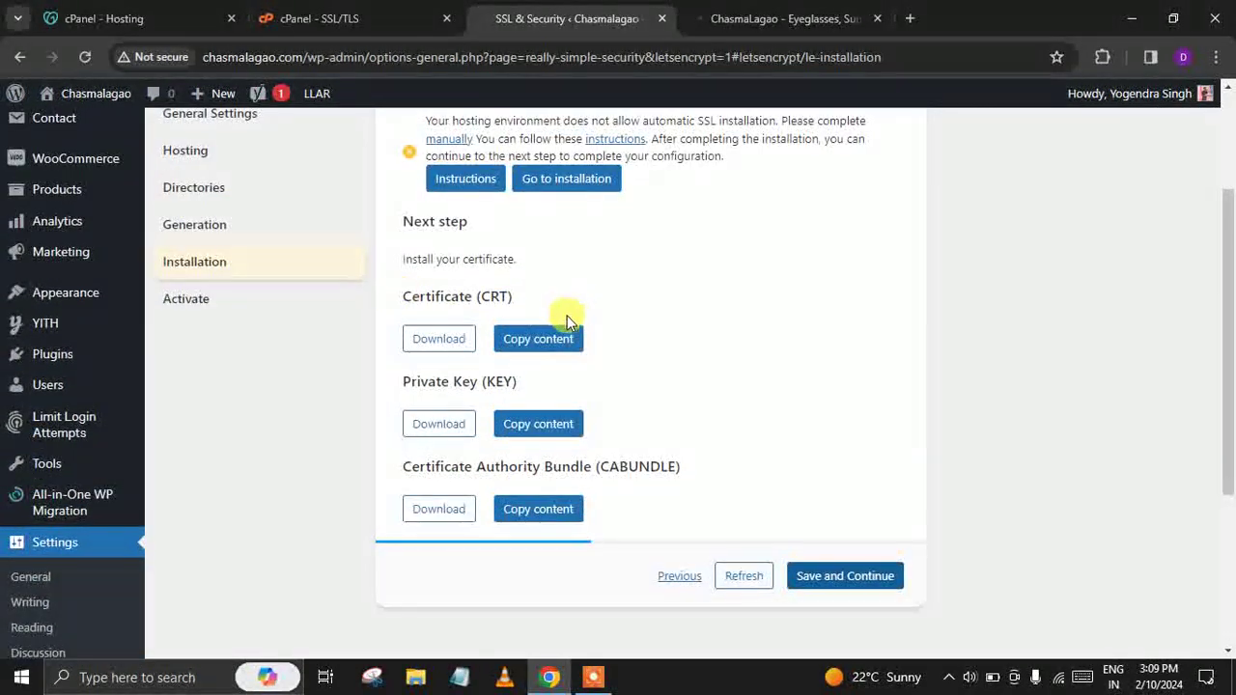
Step: Copy the generated certificate (CRT) content and paste it into the certificate field of cPanel's SSL installation form
{"action": "left_click", "coordinate": [531, 340]}
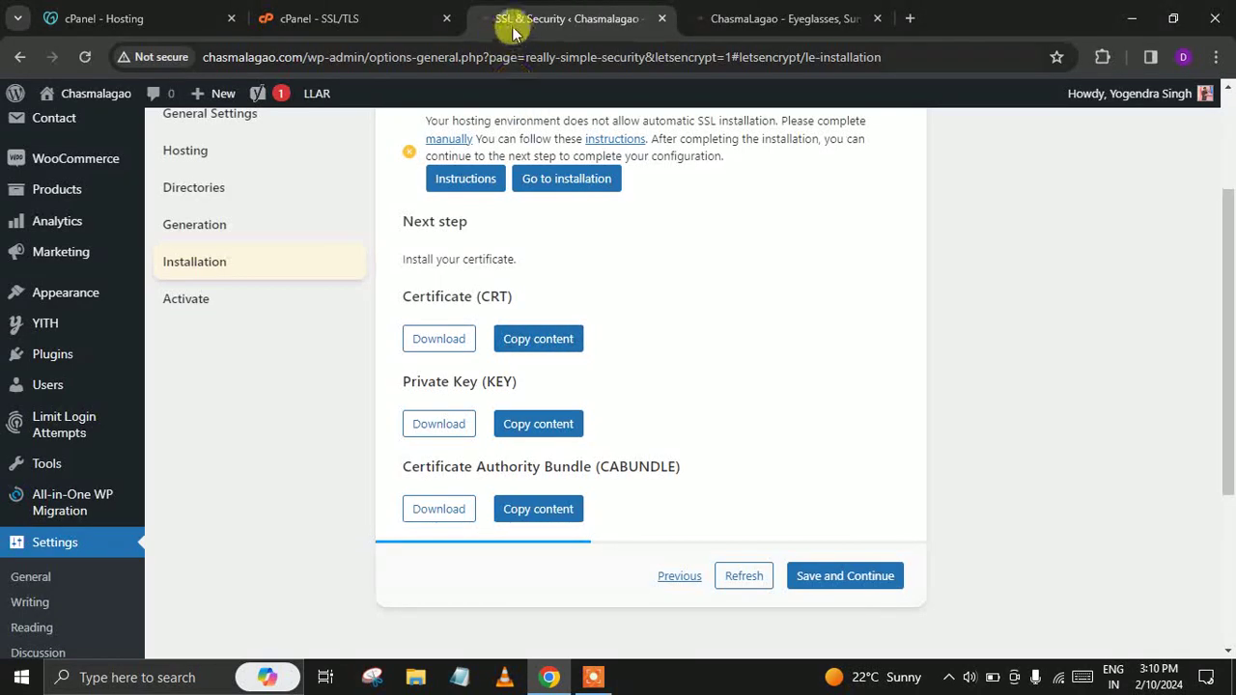
{"action": "left_click", "coordinate": [324, 19]}
{"action": "scroll", "coordinate": [555, 347], "scroll_direction": "down", "scroll_amount": 1}
{"action": "scroll", "coordinate": [561, 396], "scroll_direction": "down", "scroll_amount": 3}
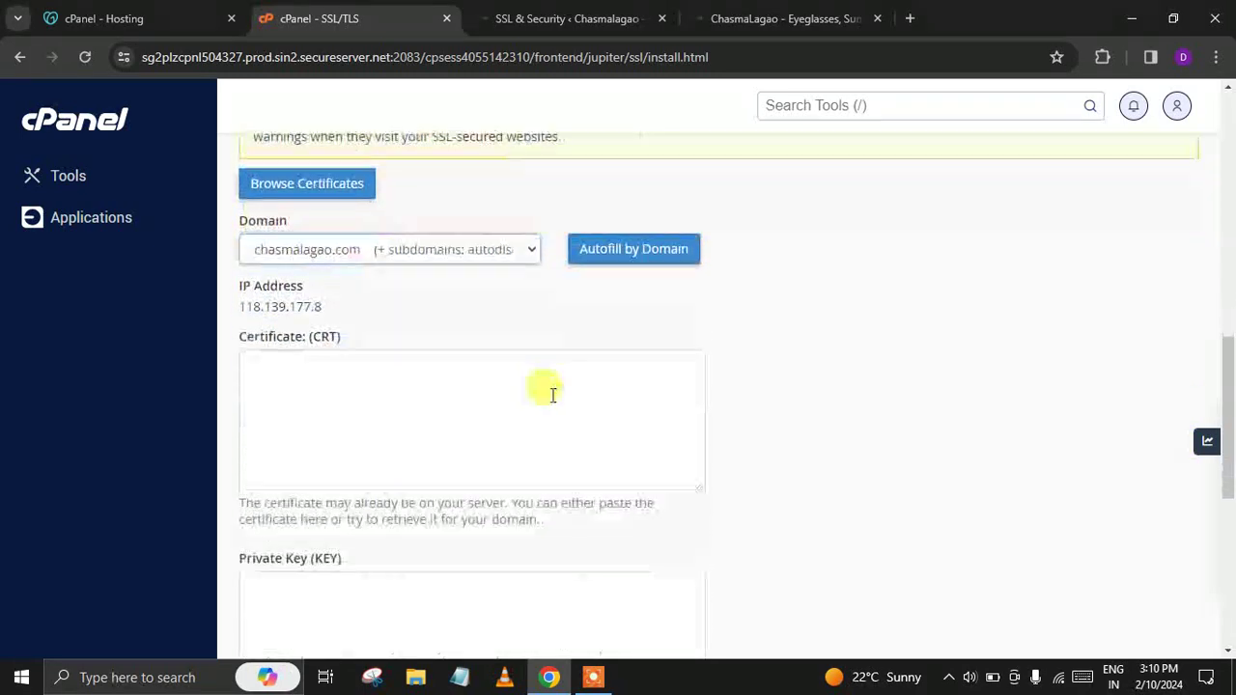
{"action": "left_click", "coordinate": [319, 348]}
{"action": "key", "text": "ctrl+v"}
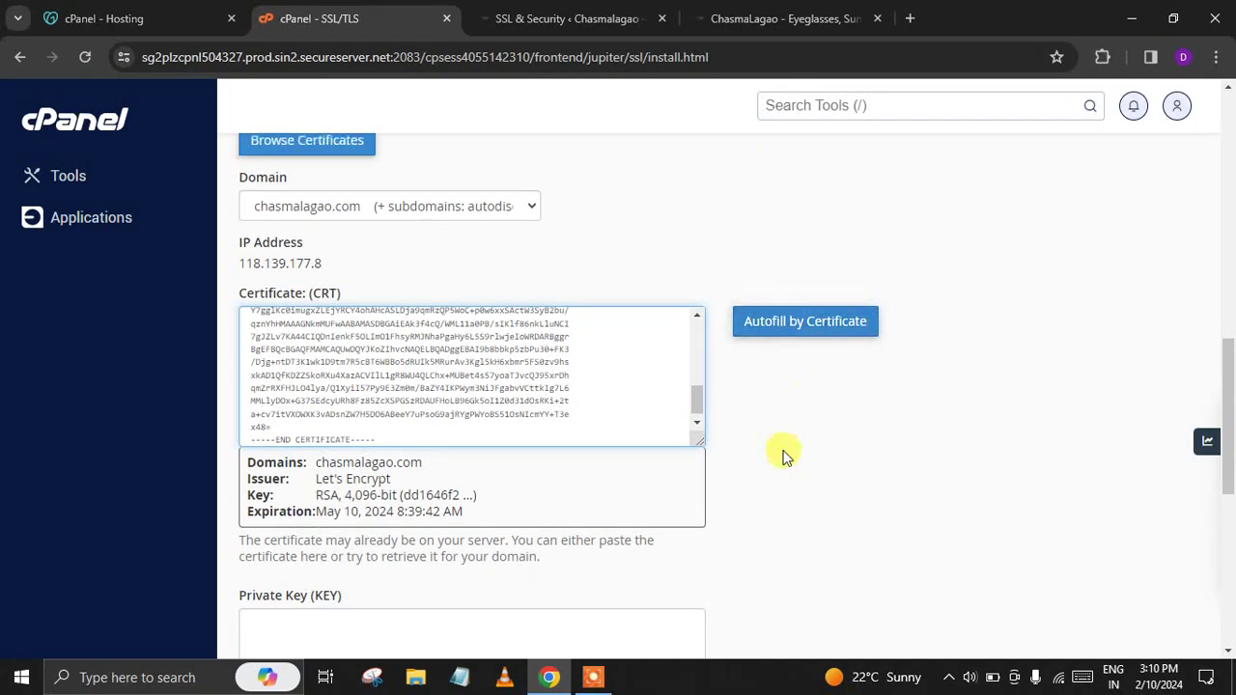
Step: Autofill the installation form from the pasted certificate and check the private key and CA bundle fields
{"action": "scroll", "coordinate": [782, 454], "scroll_direction": "down", "scroll_amount": 6}
{"action": "scroll", "coordinate": [782, 454], "scroll_direction": "up", "scroll_amount": 5}
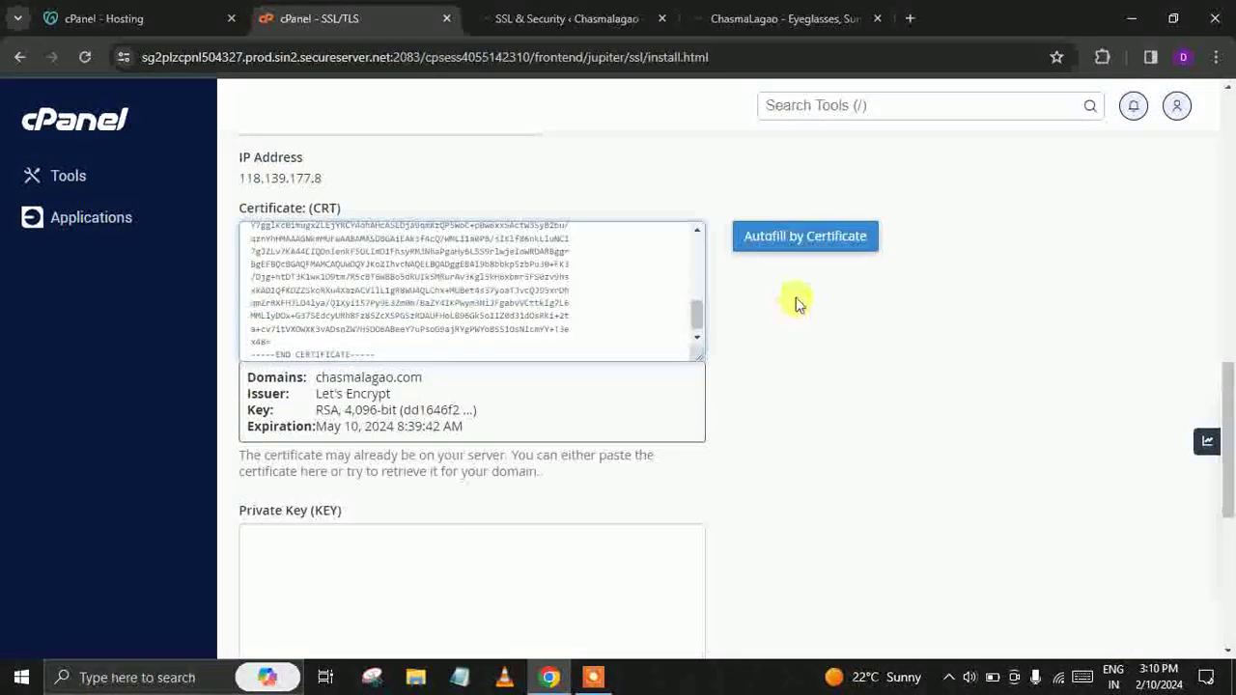
{"action": "left_click", "coordinate": [781, 238]}
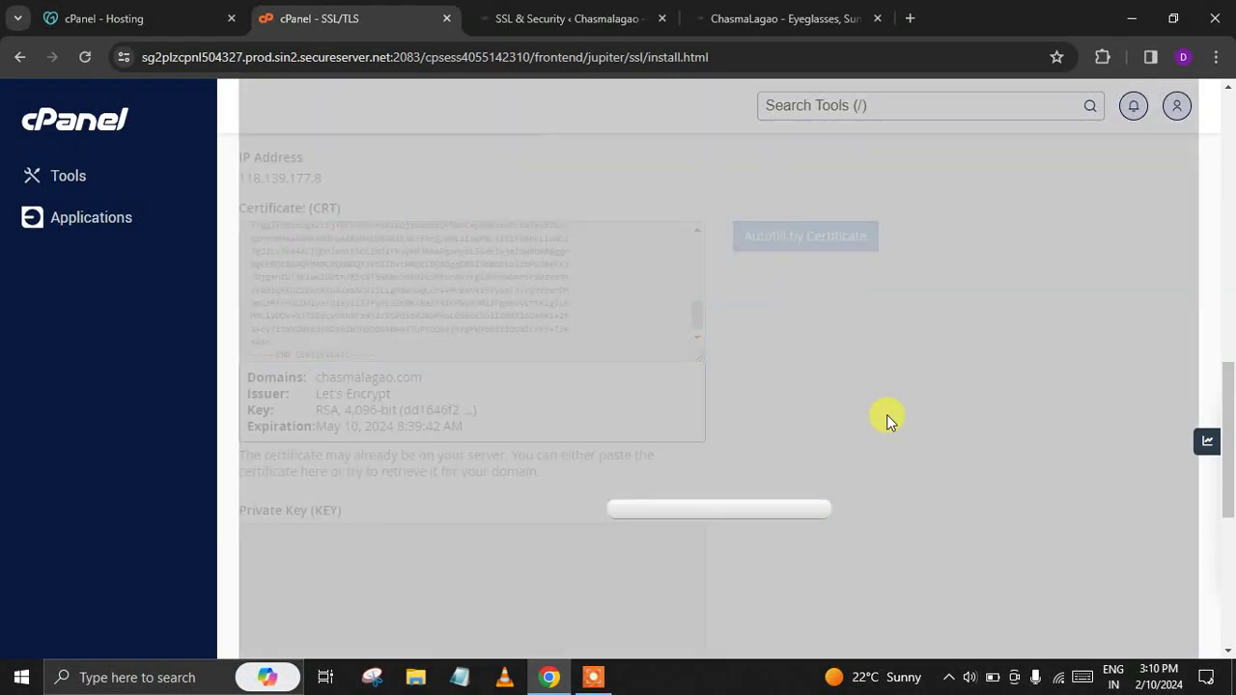
{"action": "scroll", "coordinate": [889, 421], "scroll_direction": "down", "scroll_amount": 5}
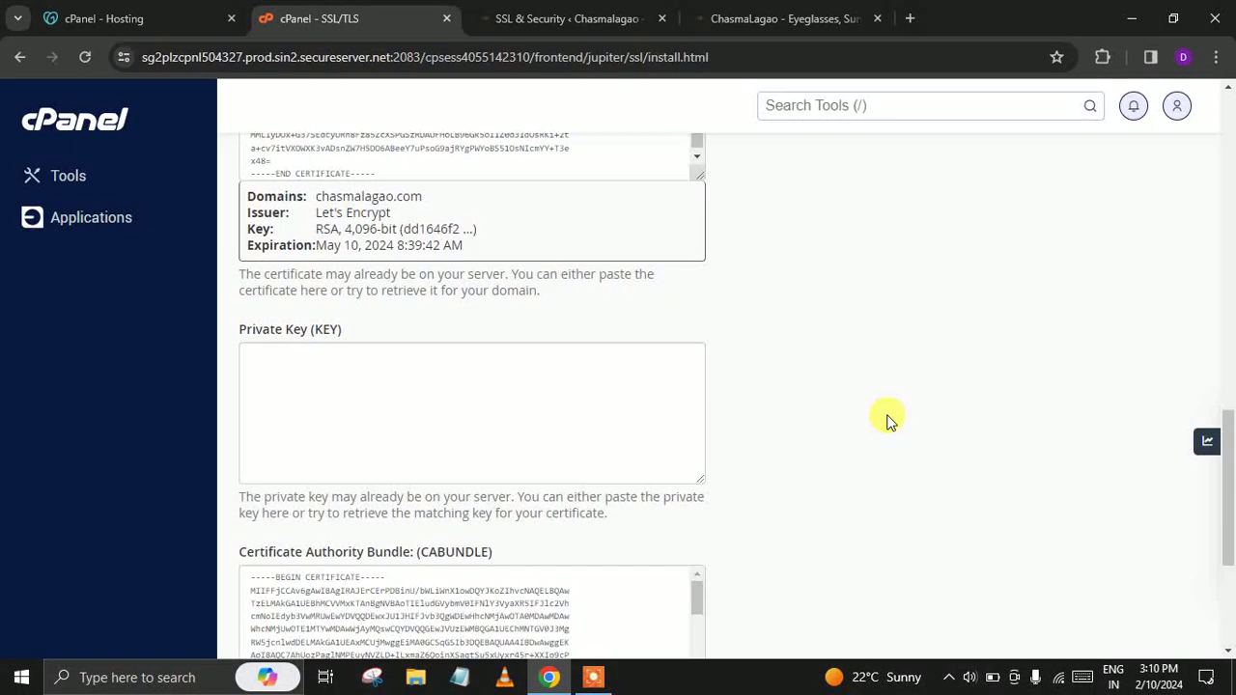
{"action": "scroll", "coordinate": [903, 375], "scroll_direction": "up", "scroll_amount": 1}
{"action": "scroll", "coordinate": [903, 375], "scroll_direction": "up", "scroll_amount": 2}
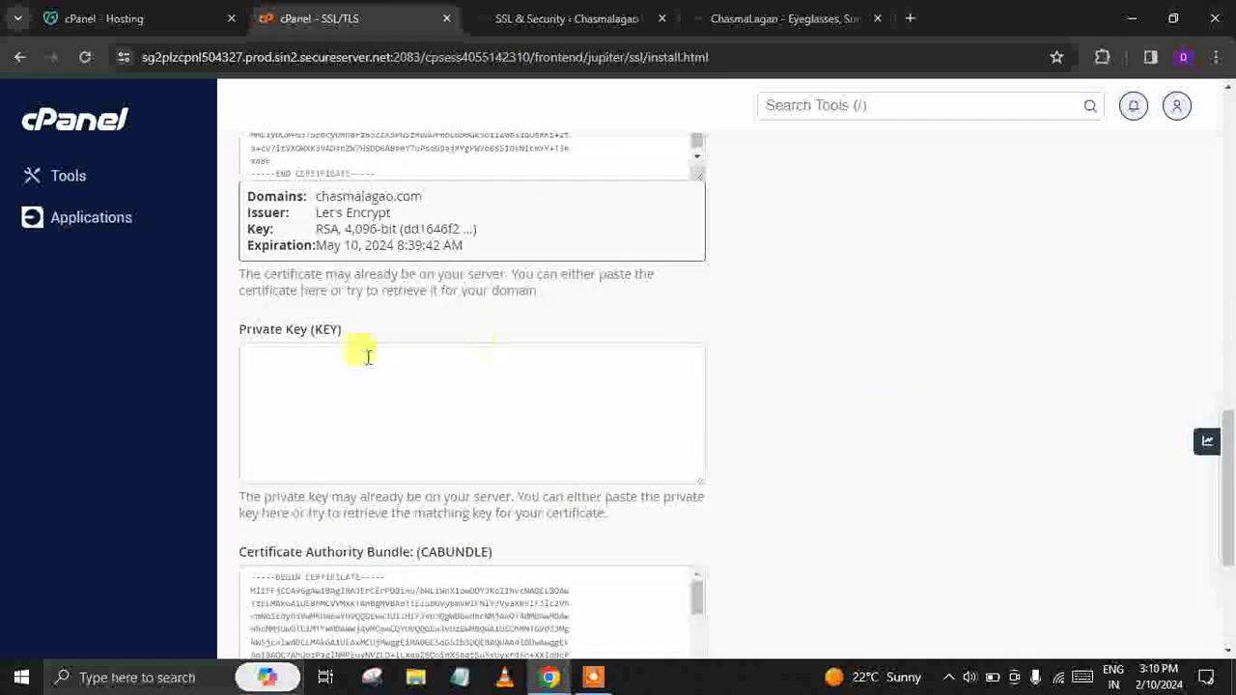
{"action": "scroll", "coordinate": [792, 468], "scroll_direction": "down", "scroll_amount": 2}
{"action": "scroll", "coordinate": [809, 469], "scroll_direction": "up", "scroll_amount": 1}
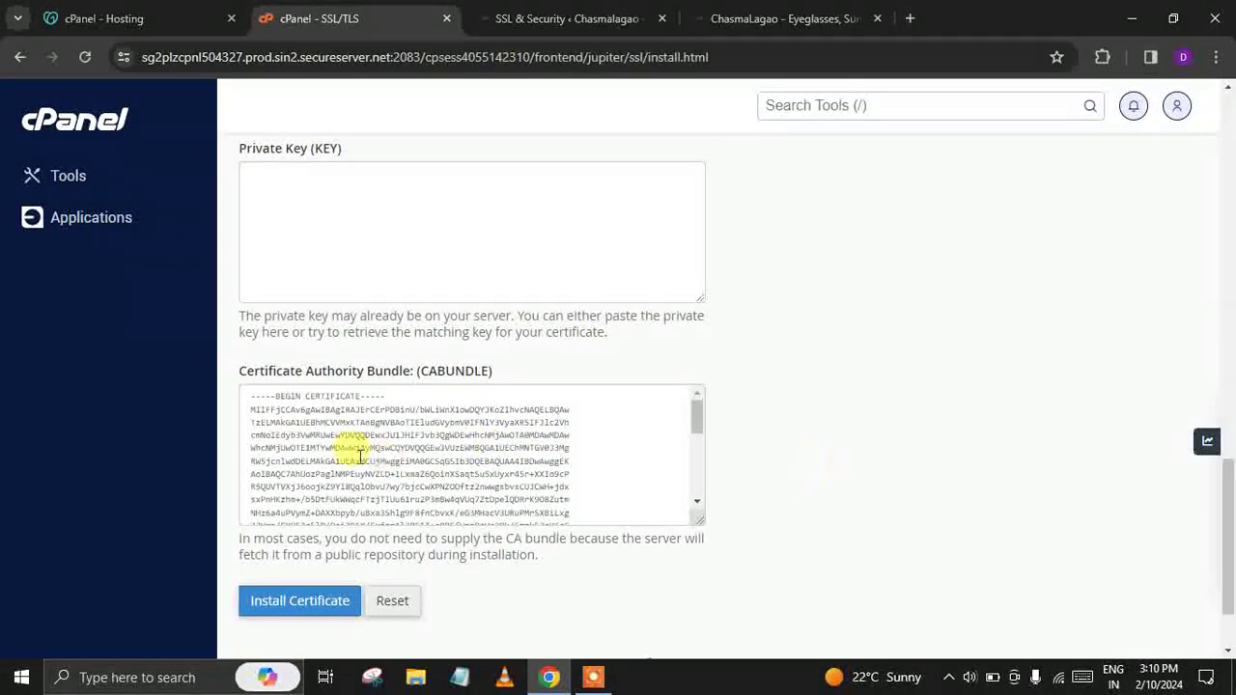
{"action": "scroll", "coordinate": [919, 486], "scroll_direction": "up", "scroll_amount": 3}
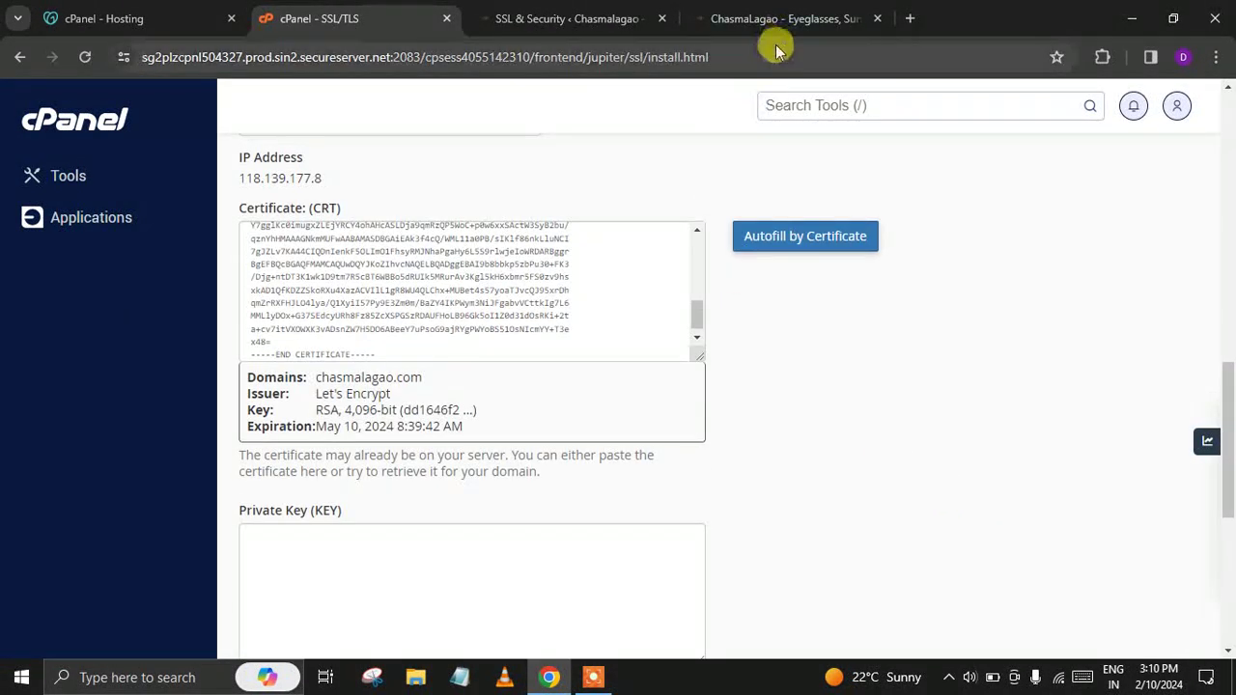
Step: Copy the private key content from the Really Simple SSL page and paste it into cPanel's Private Key (KEY) field
{"action": "left_click", "coordinate": [566, 18]}
{"action": "scroll", "coordinate": [748, 411], "scroll_direction": "down", "scroll_amount": 3}
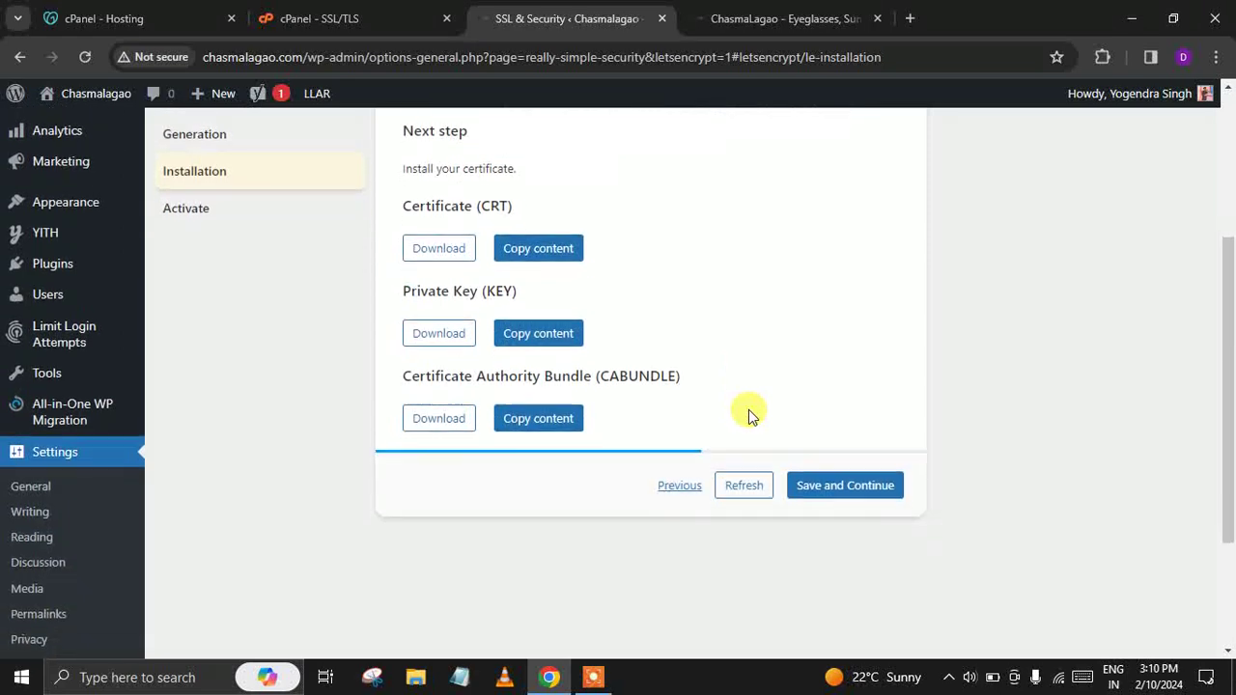
{"action": "left_click", "coordinate": [513, 338]}
{"action": "left_click", "coordinate": [333, 21]}
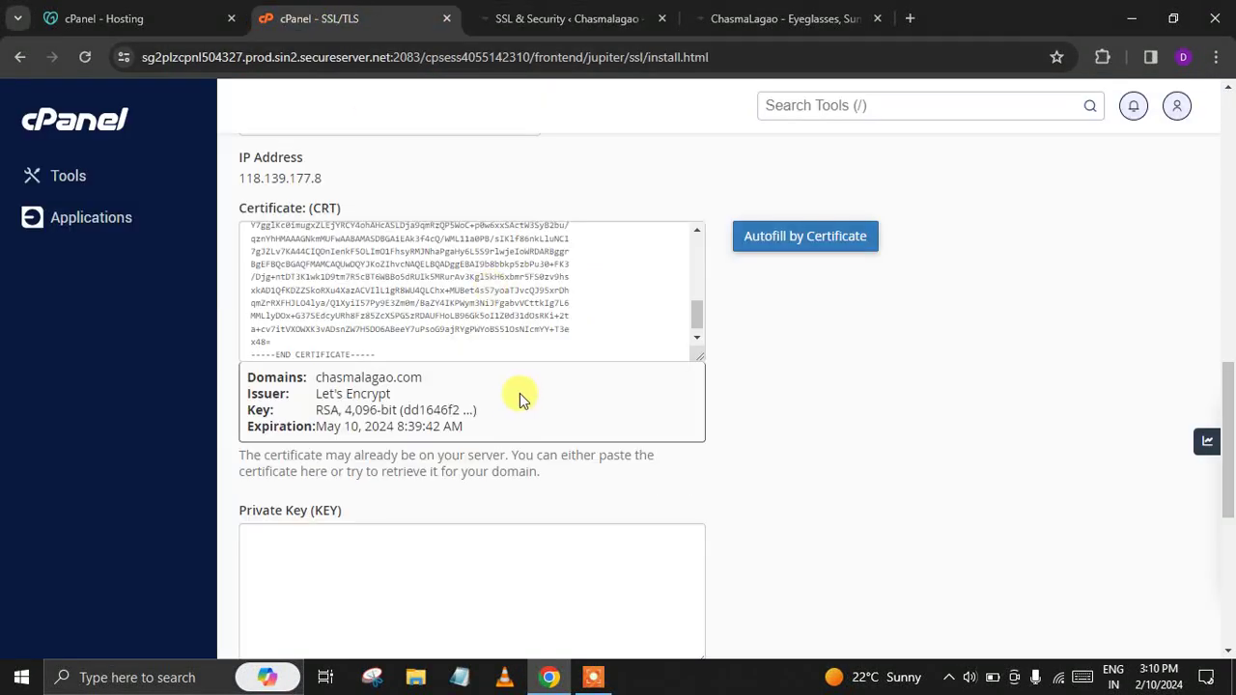
{"action": "scroll", "coordinate": [511, 402], "scroll_direction": "down", "scroll_amount": 3}
{"action": "left_click", "coordinate": [304, 298]}
{"action": "key", "text": "ctrl+v"}
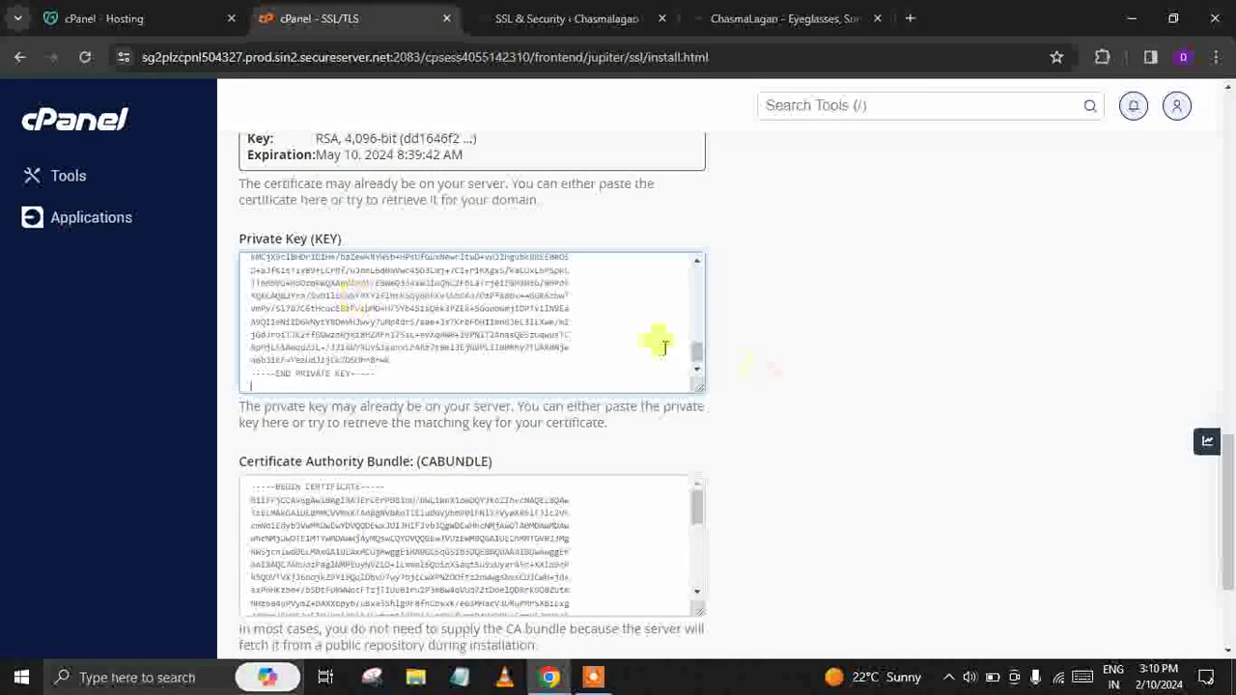
Step: Install the certificate for chasmalagao.com and acknowledge the confirmation to reload the page
{"action": "scroll", "coordinate": [897, 386], "scroll_direction": "down", "scroll_amount": 2}
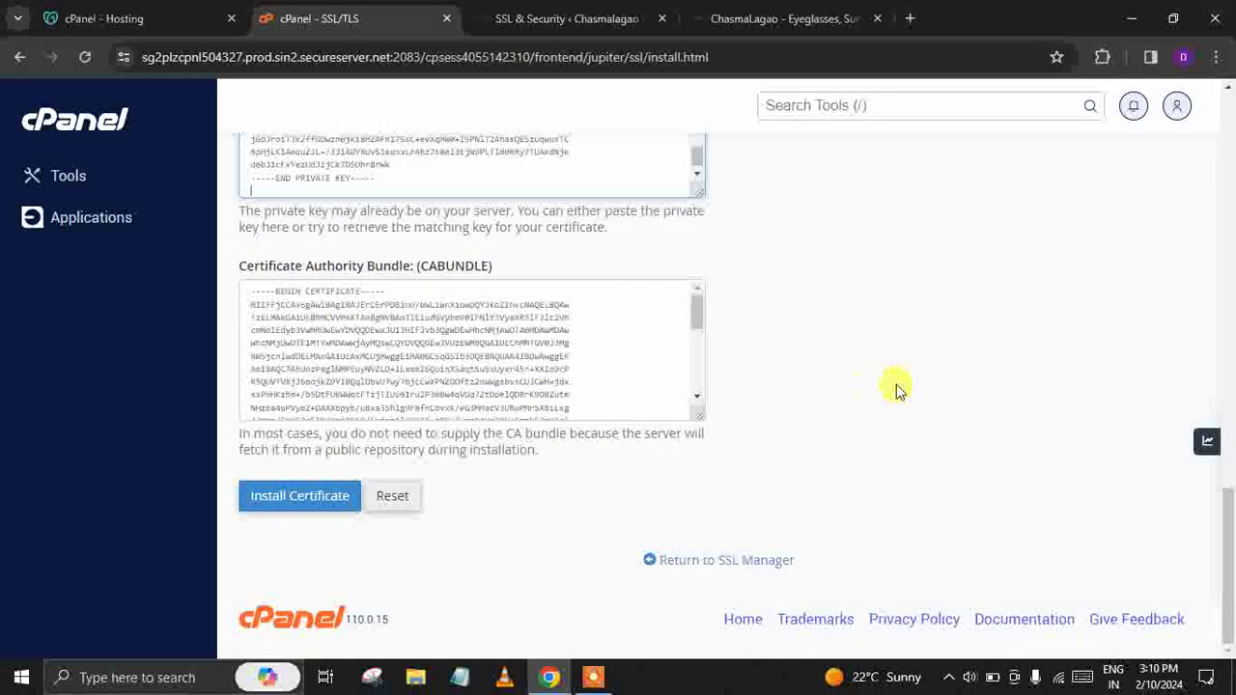
{"action": "left_click", "coordinate": [299, 502]}
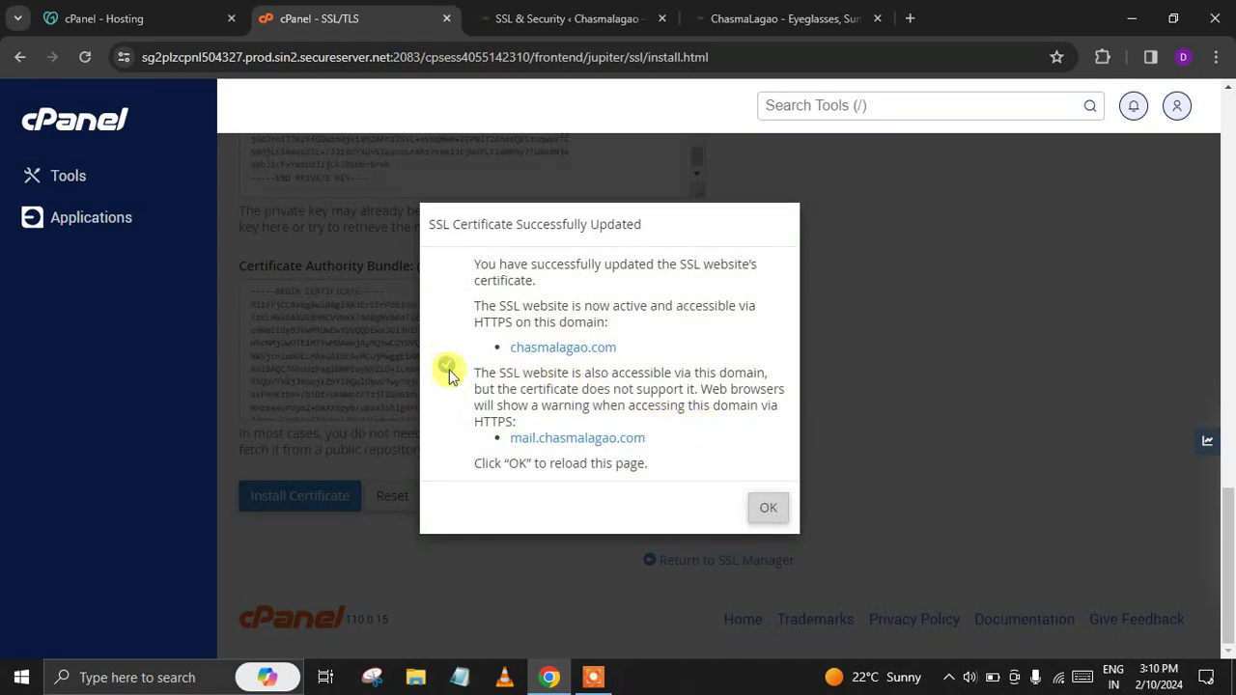
{"action": "left_click", "coordinate": [768, 512]}
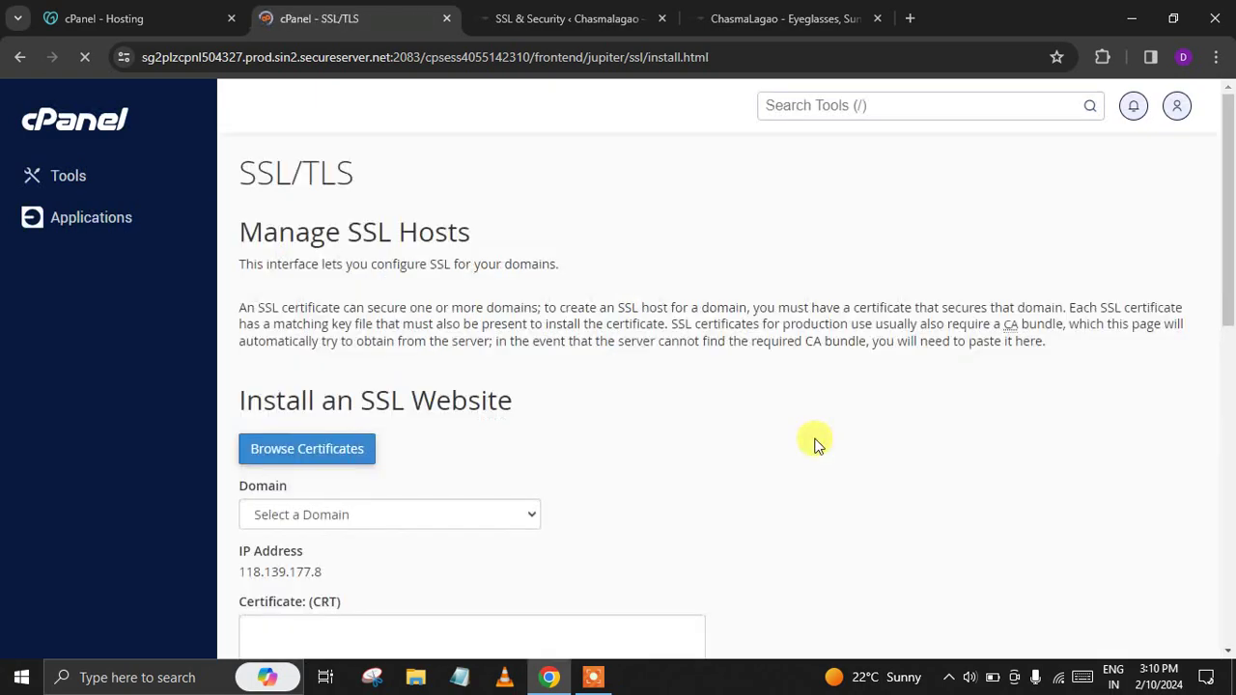
Step: Return to the SSL Manager and look over the SSL/TLS overview page
{"action": "scroll", "coordinate": [814, 442], "scroll_direction": "down", "scroll_amount": 5}
{"action": "scroll", "coordinate": [805, 405], "scroll_direction": "down", "scroll_amount": 10}
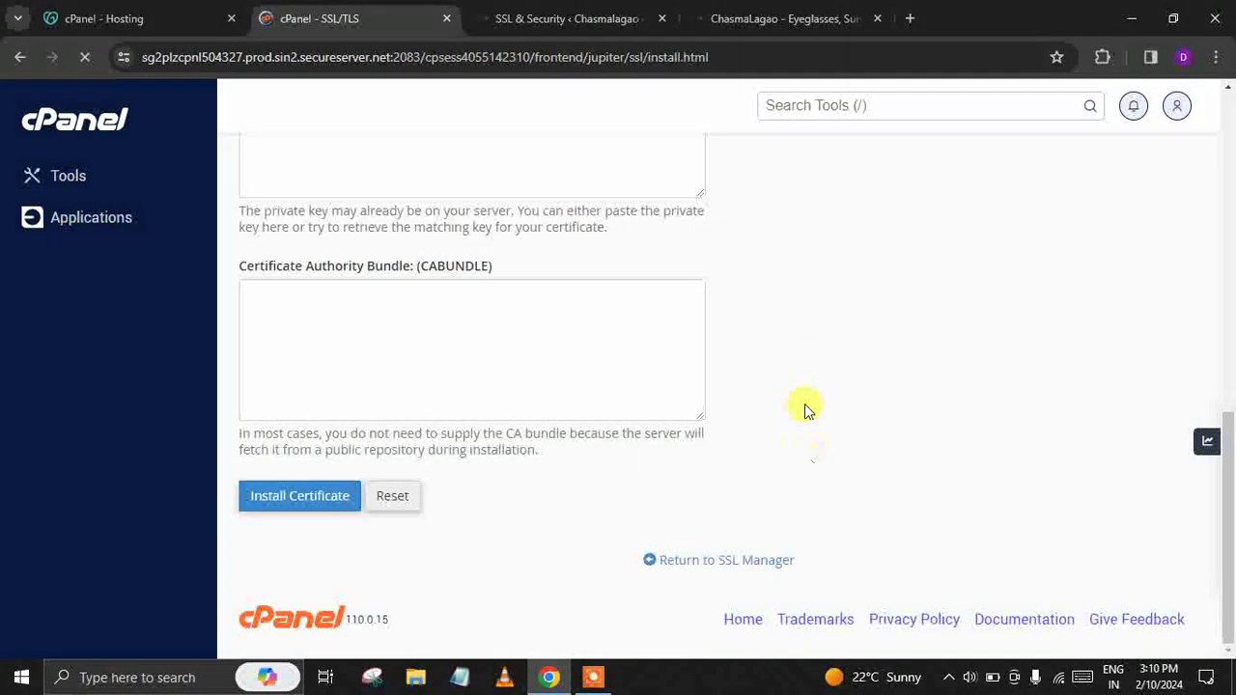
{"action": "left_click", "coordinate": [711, 562]}
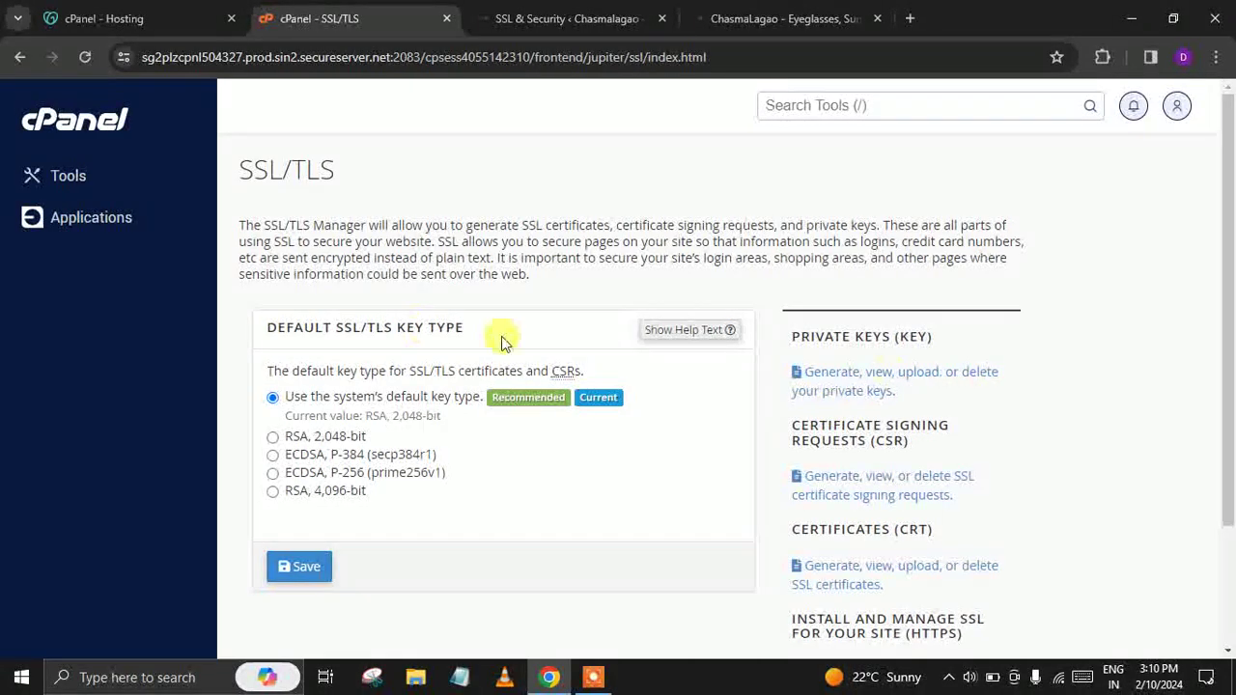
{"action": "scroll", "coordinate": [683, 519], "scroll_direction": "down", "scroll_amount": 2}
{"action": "scroll", "coordinate": [683, 519], "scroll_direction": "up", "scroll_amount": 2}
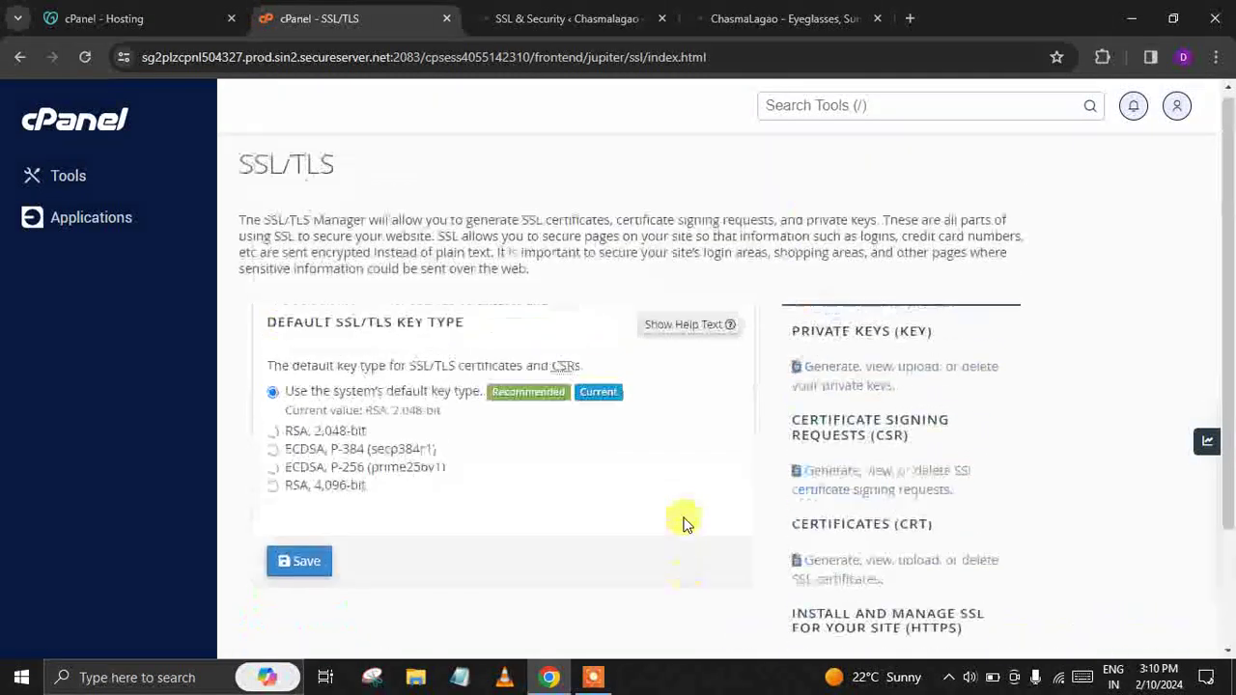
Step: Continue past the installation stage in Really Simple SSL, activate SSL with detection overridden, and enable the preselected security features
{"action": "left_click", "coordinate": [565, 18]}
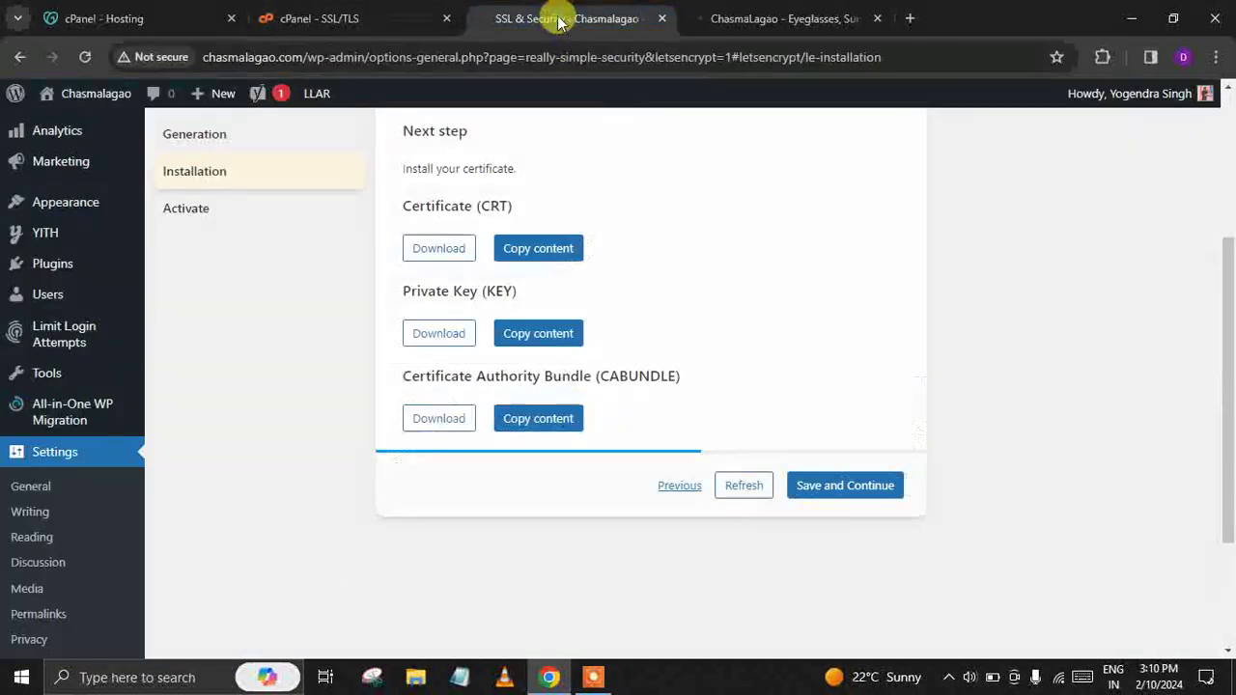
{"action": "left_click", "coordinate": [828, 491]}
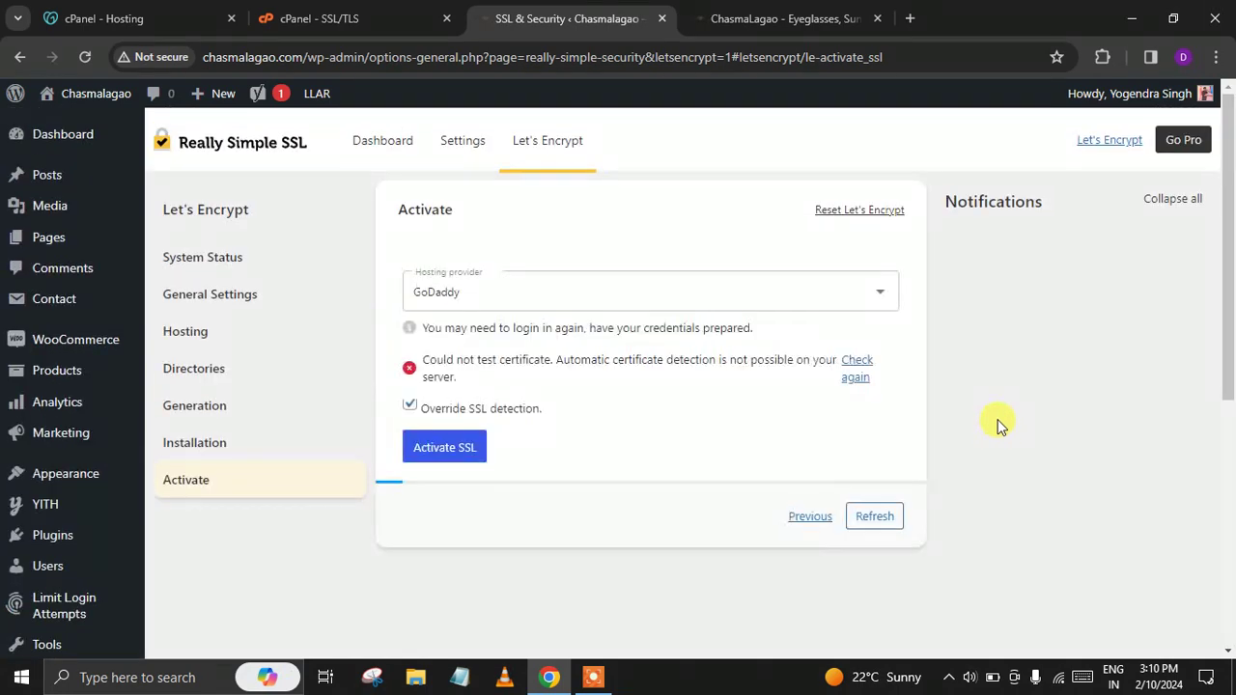
{"action": "left_click", "coordinate": [435, 455]}
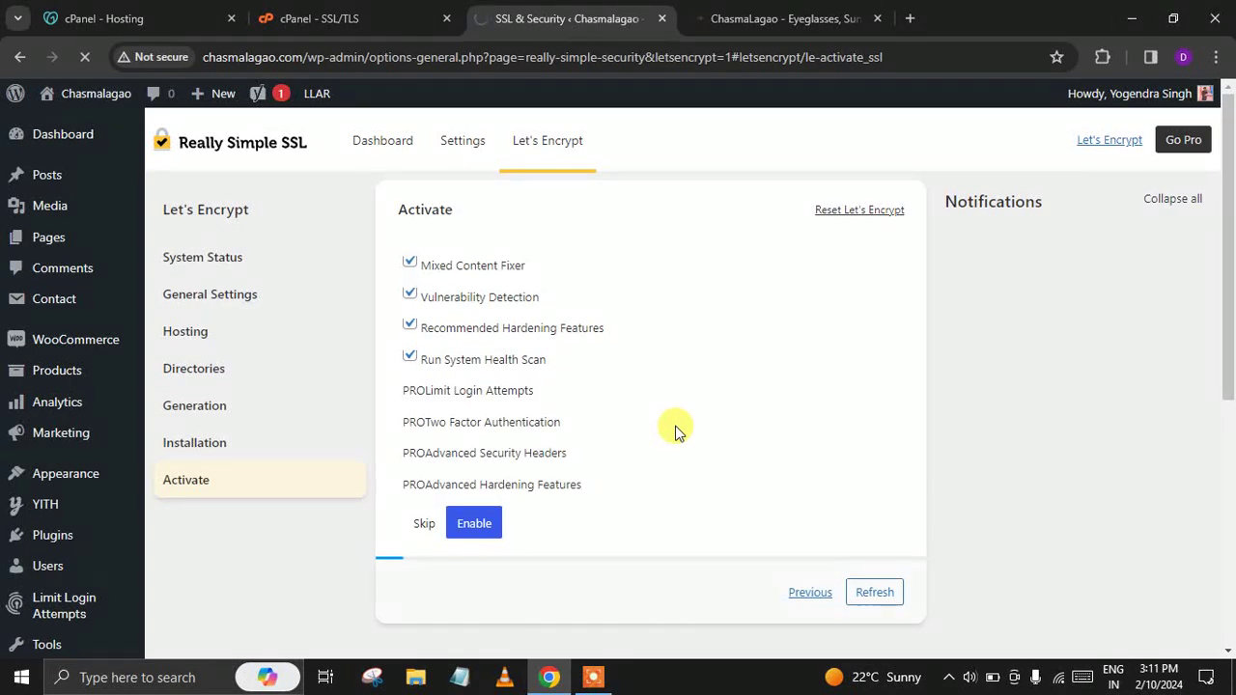
{"action": "left_click", "coordinate": [474, 527]}
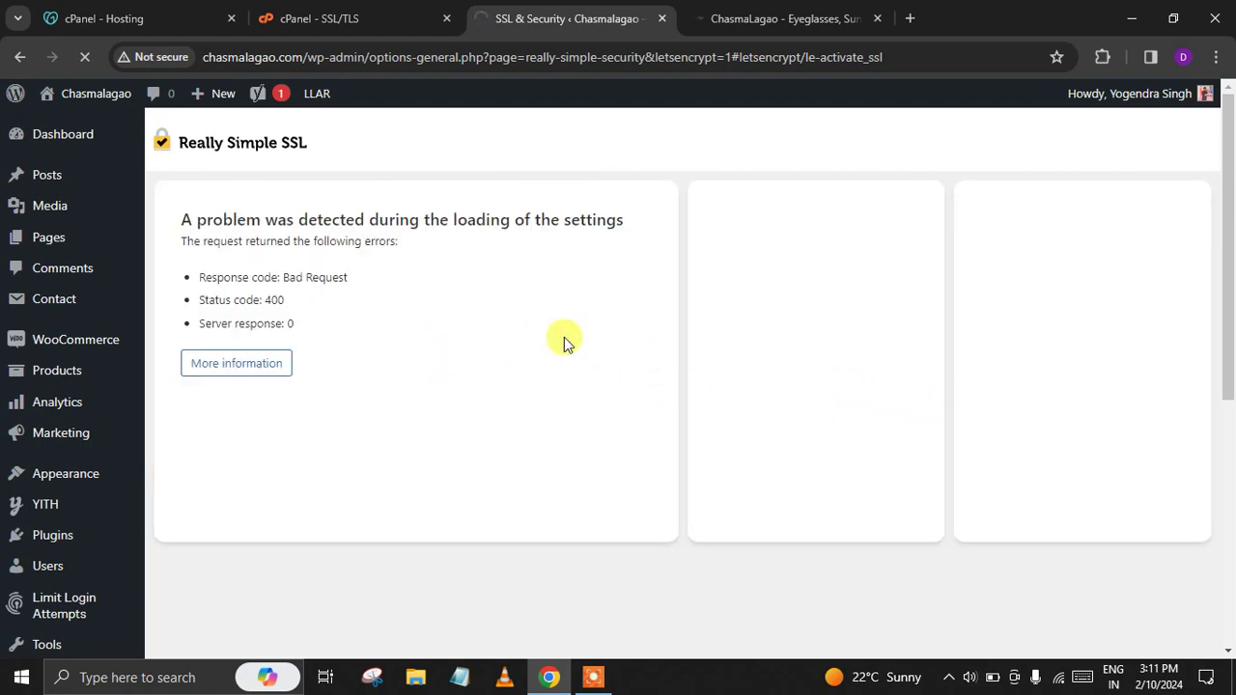
{"action": "left_click", "coordinate": [237, 371]}
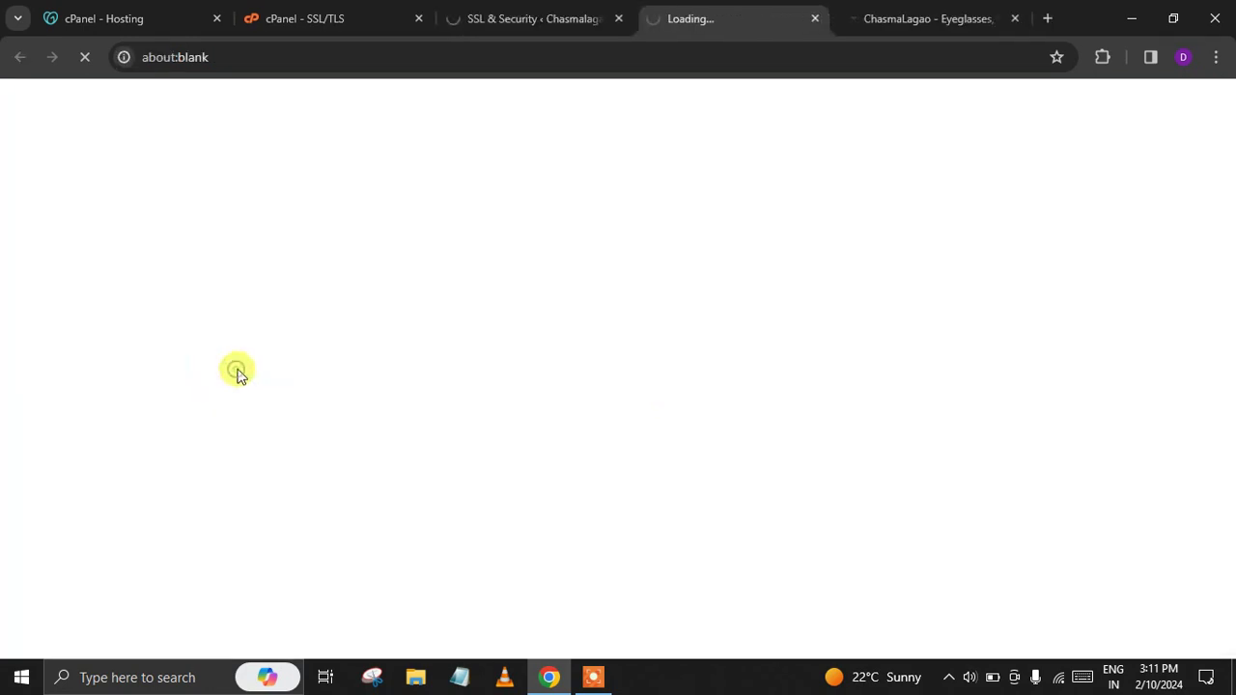
{"action": "left_click", "coordinate": [502, 23]}
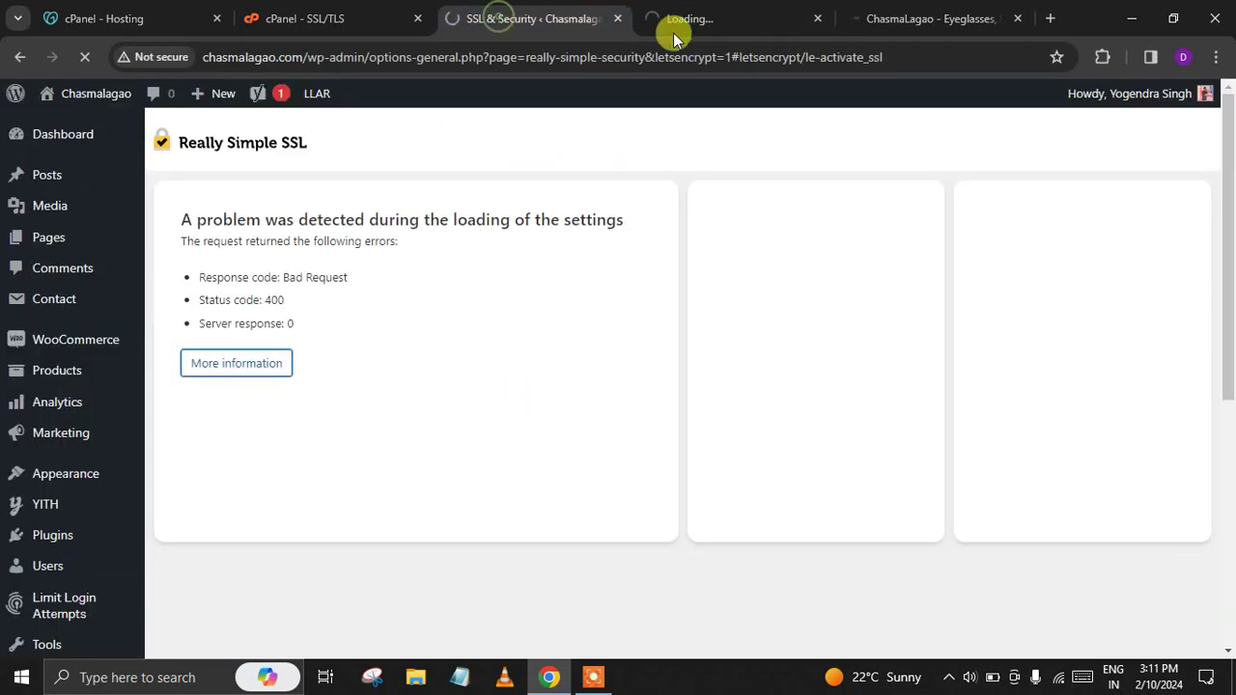
{"action": "left_click", "coordinate": [816, 20]}
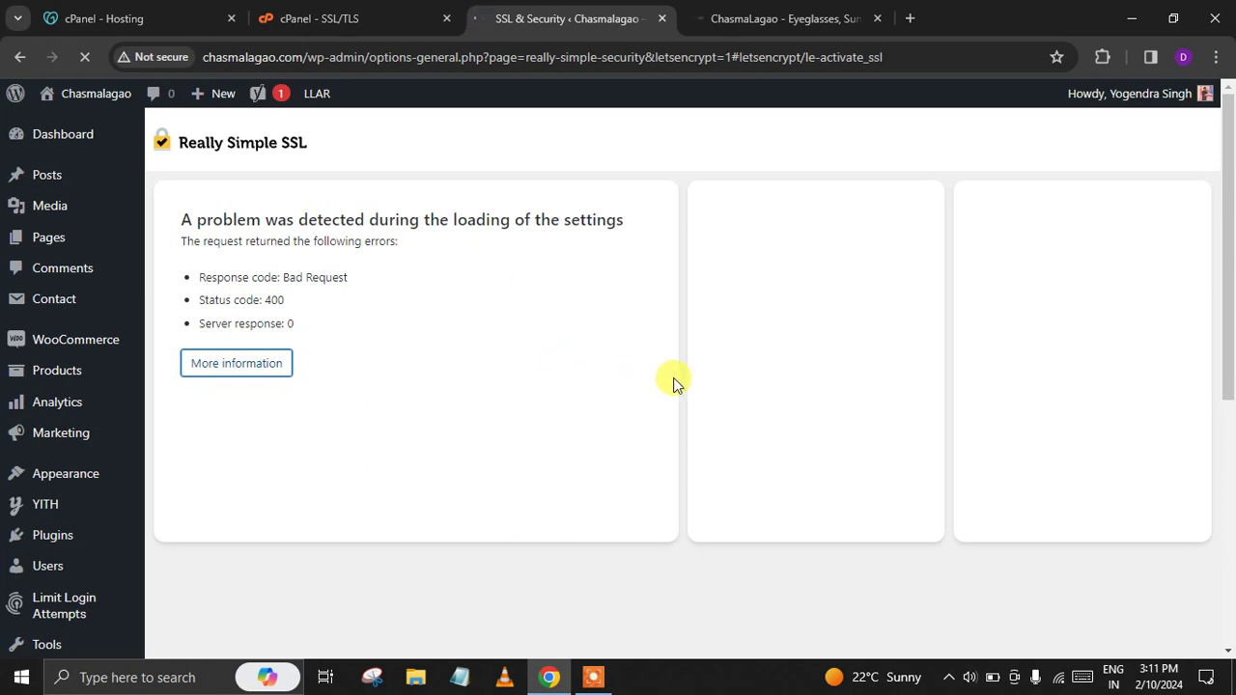
Step: Check the chasmalagao.com homepage, load it in an incognito window to inspect its connection security, and minimize that window
{"action": "left_click", "coordinate": [792, 15]}
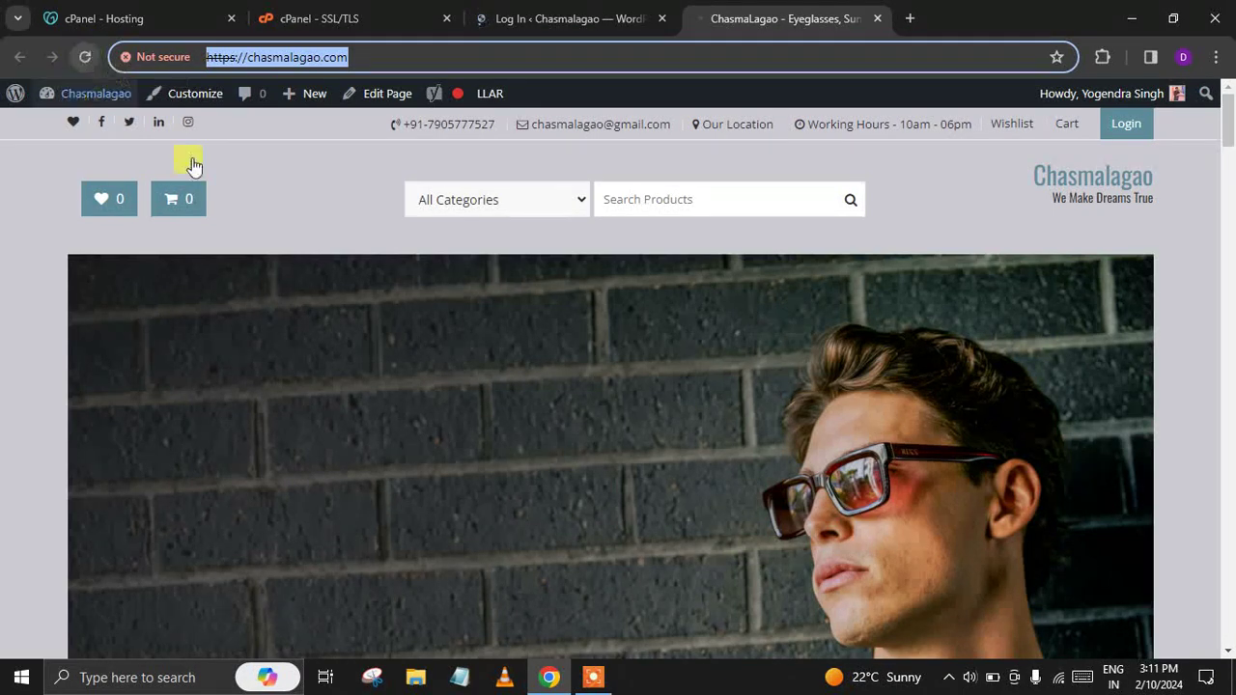
{"action": "left_click", "coordinate": [1216, 57]}
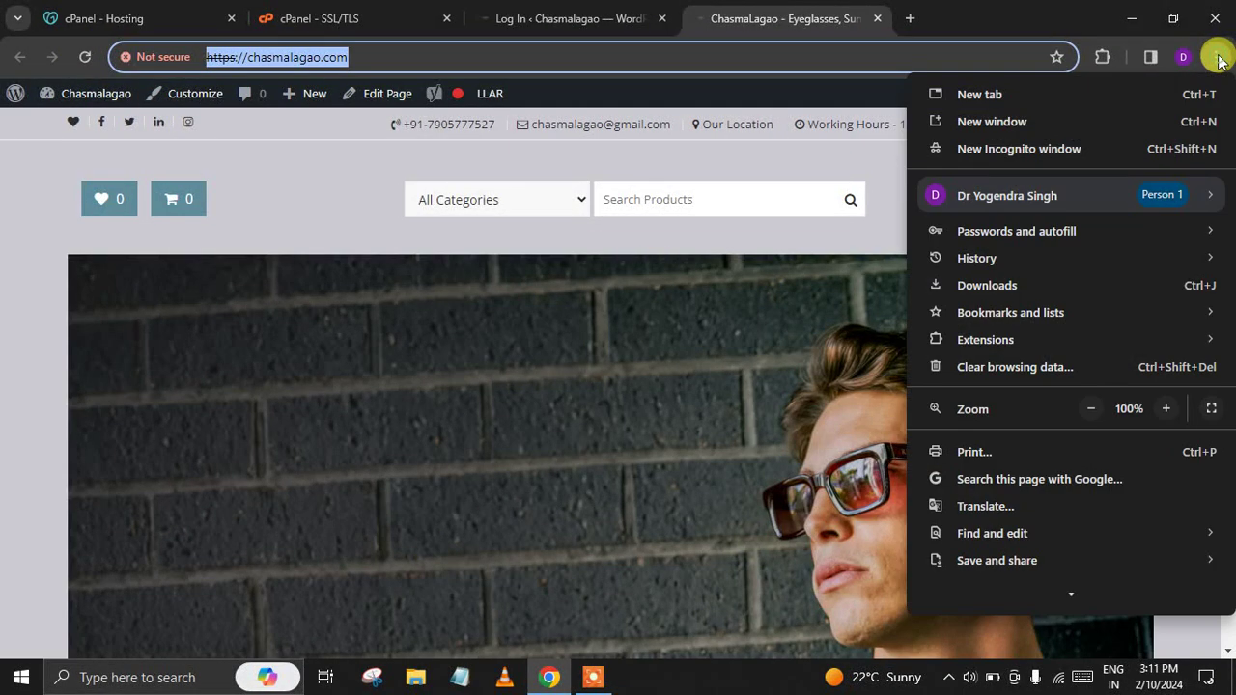
{"action": "left_click", "coordinate": [992, 148]}
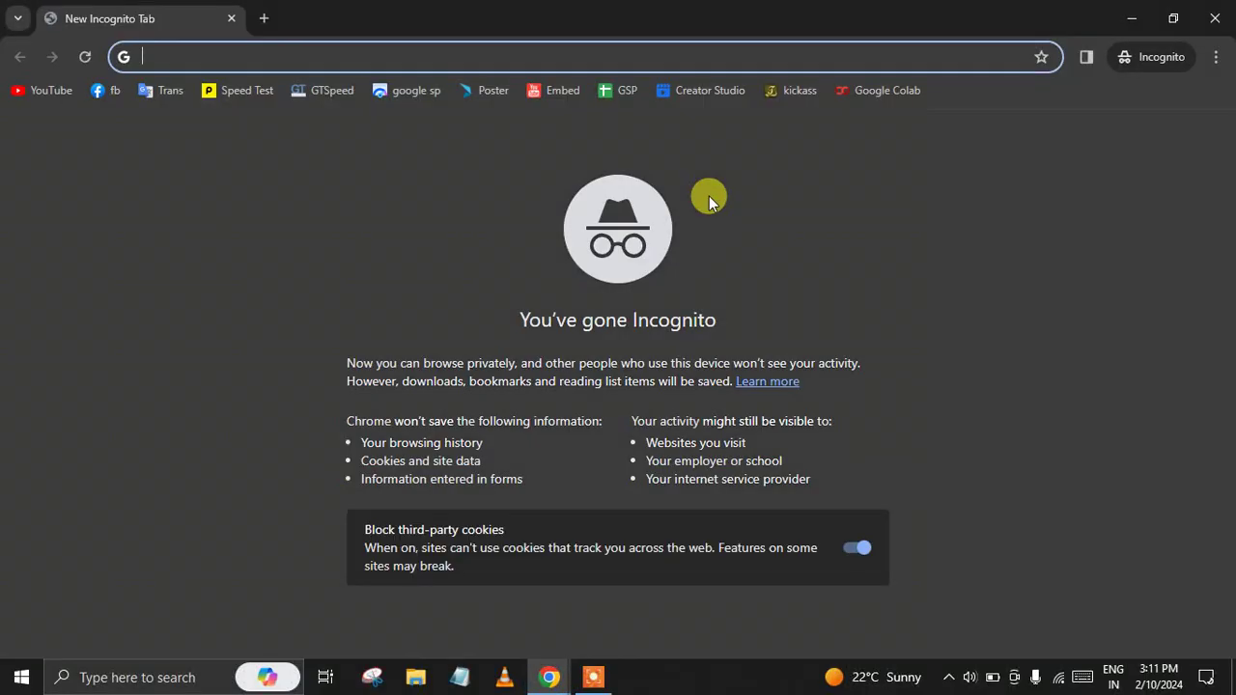
{"action": "type", "text": "ch"}
{"action": "key", "text": "Return"}
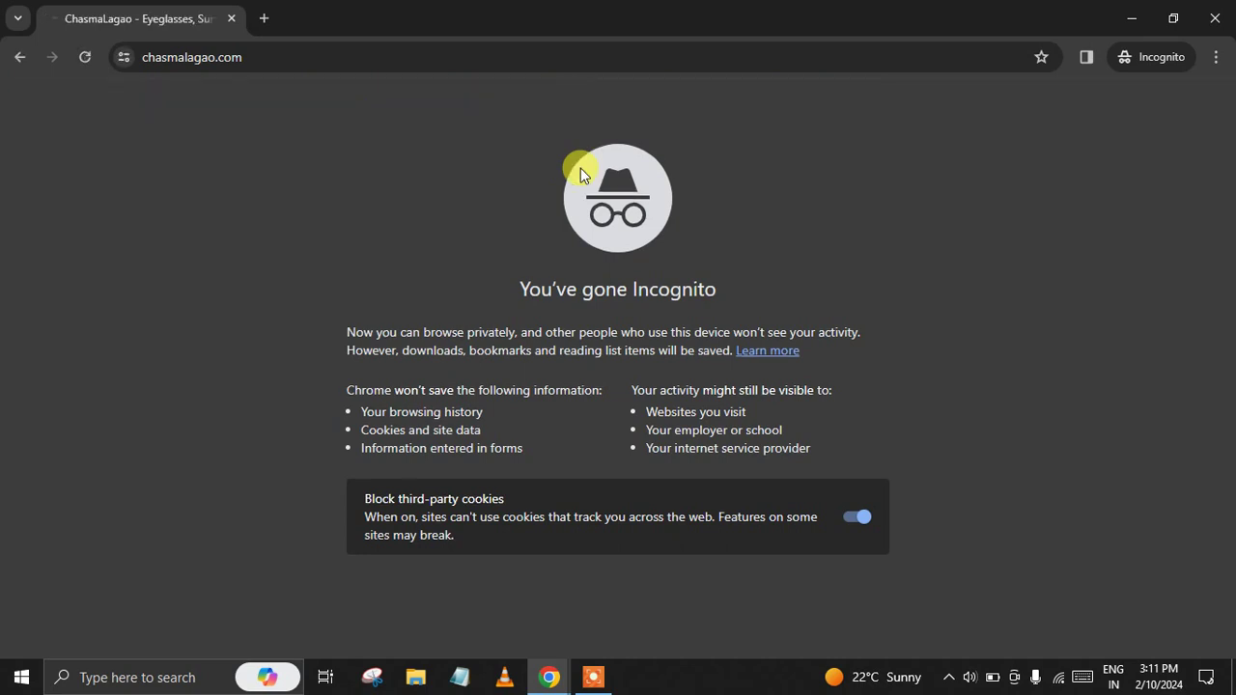
{"action": "left_click", "coordinate": [122, 60]}
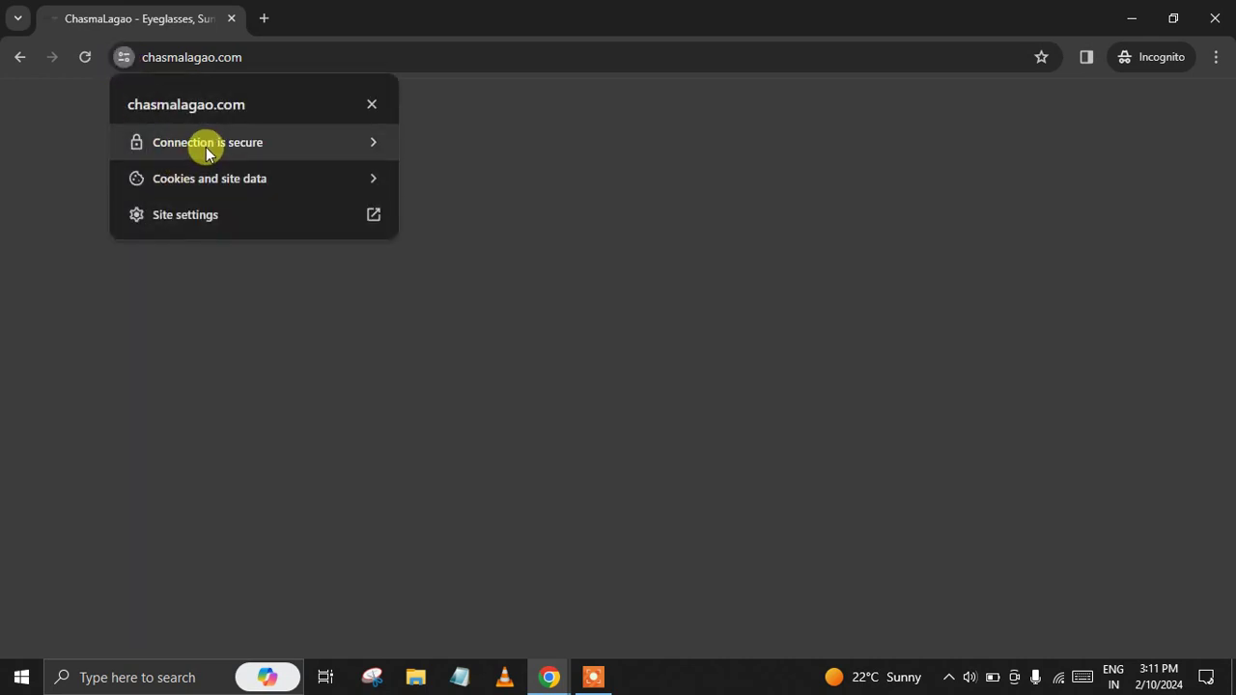
{"action": "left_click", "coordinate": [108, 160]}
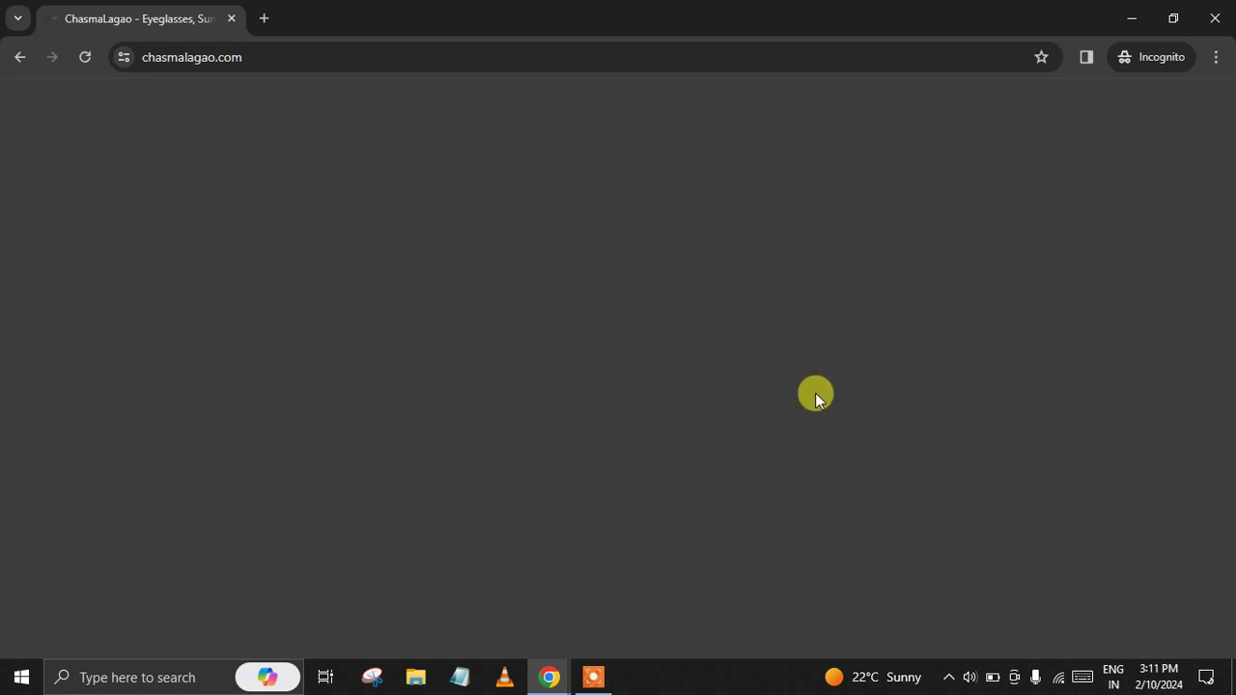
{"action": "left_click", "coordinate": [1130, 18]}
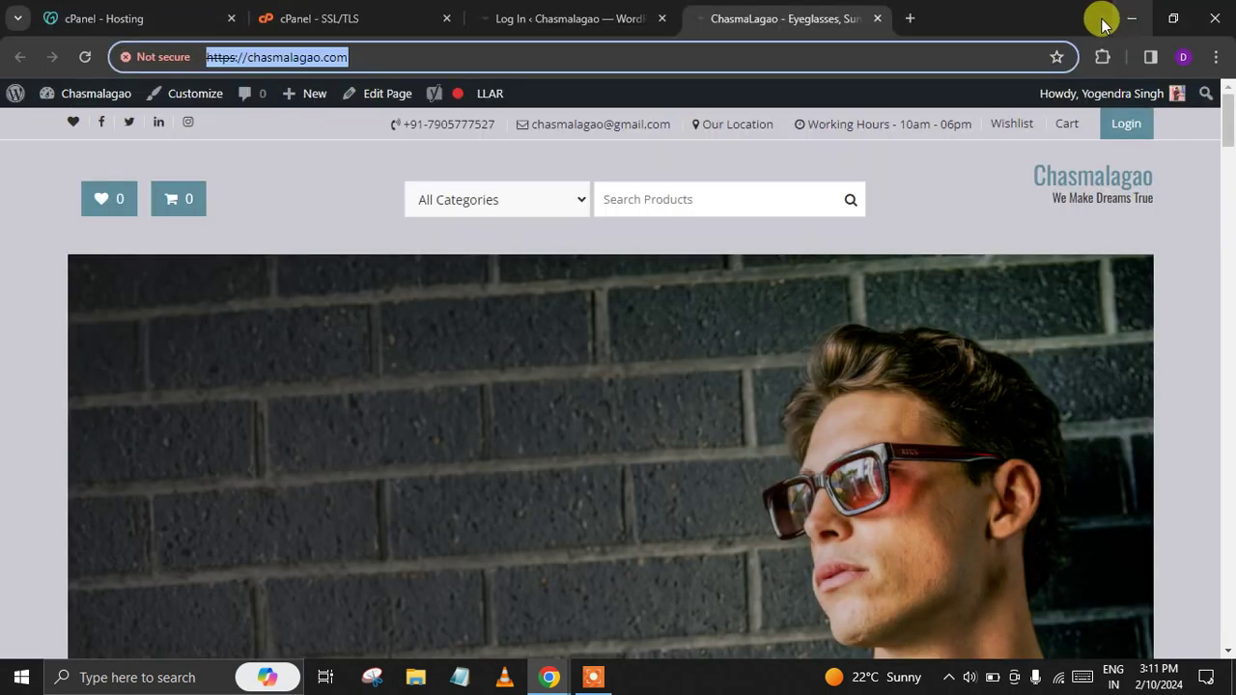
Step: Return to the WordPress login page for the Chasmalagao admin and leave the username field empty
{"action": "left_click", "coordinate": [548, 21]}
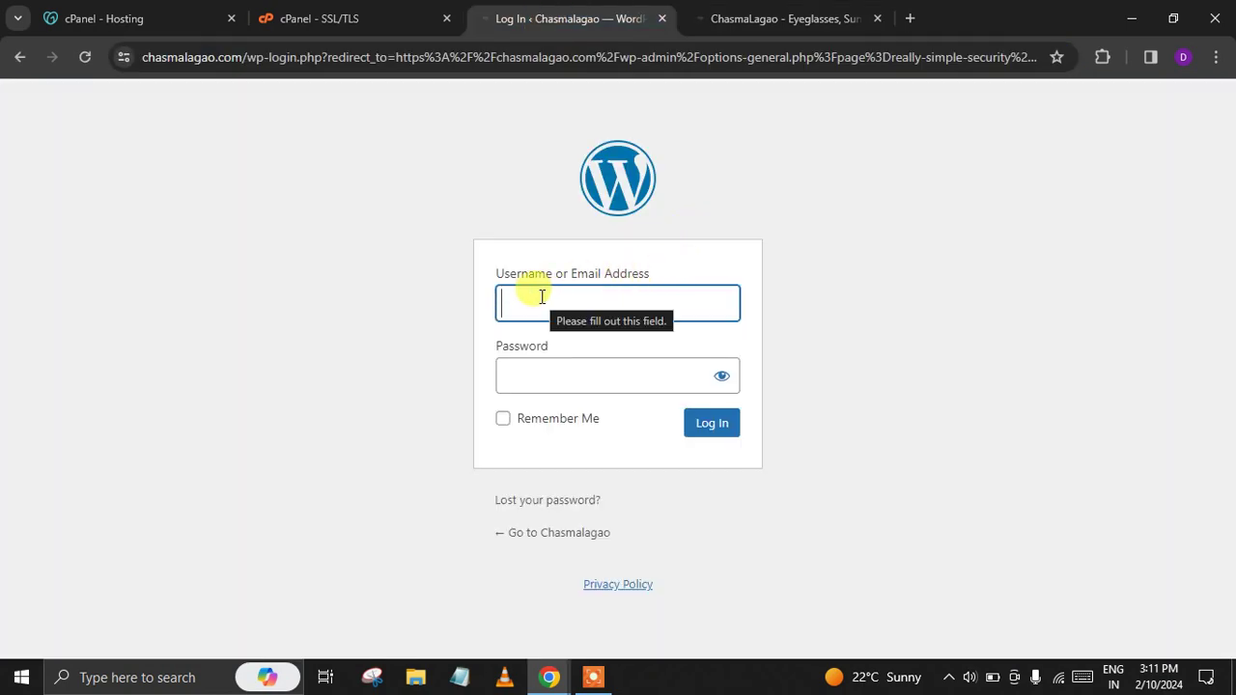
{"action": "type", "text": "y"}
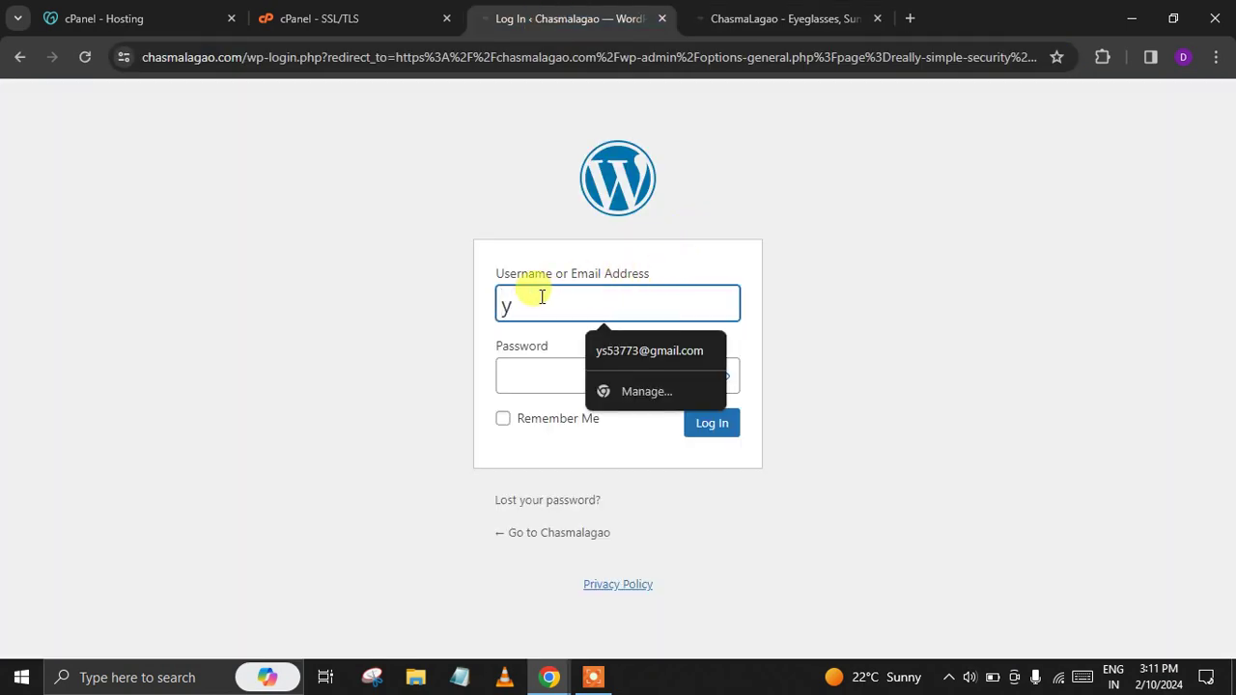
{"action": "key", "text": "BackSpace"}
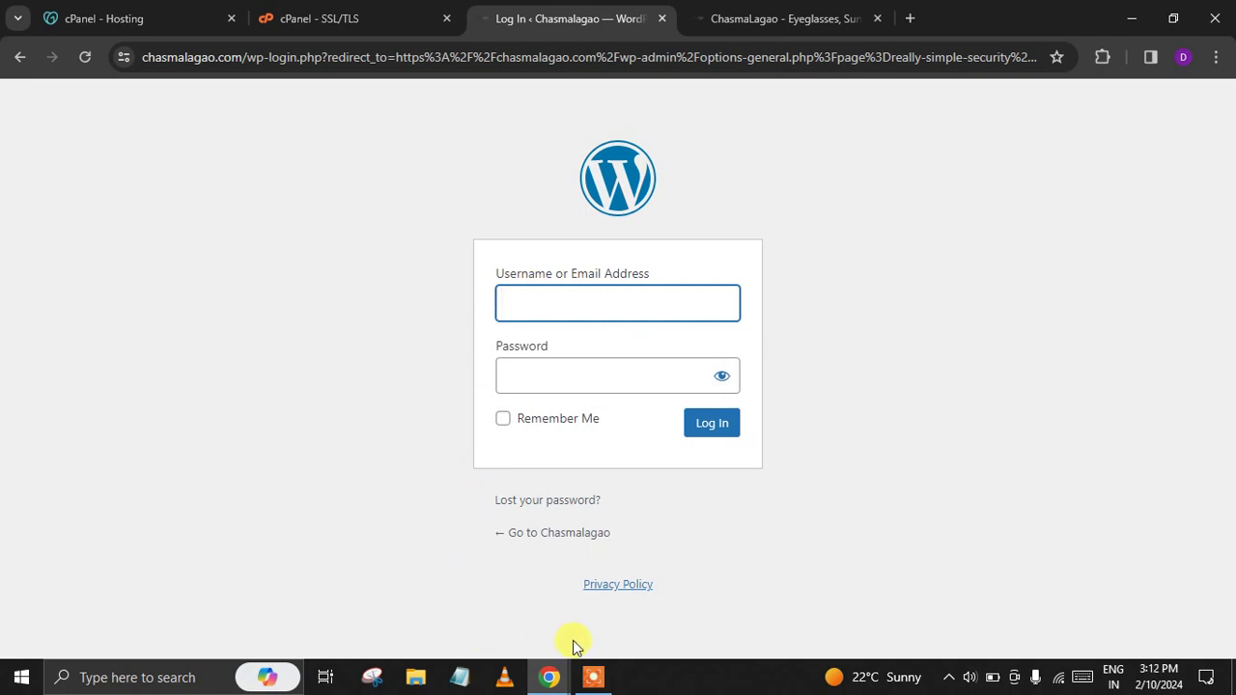
{"action": "left_click", "coordinate": [593, 677]}
{"action": "left_click", "coordinate": [641, 650]}
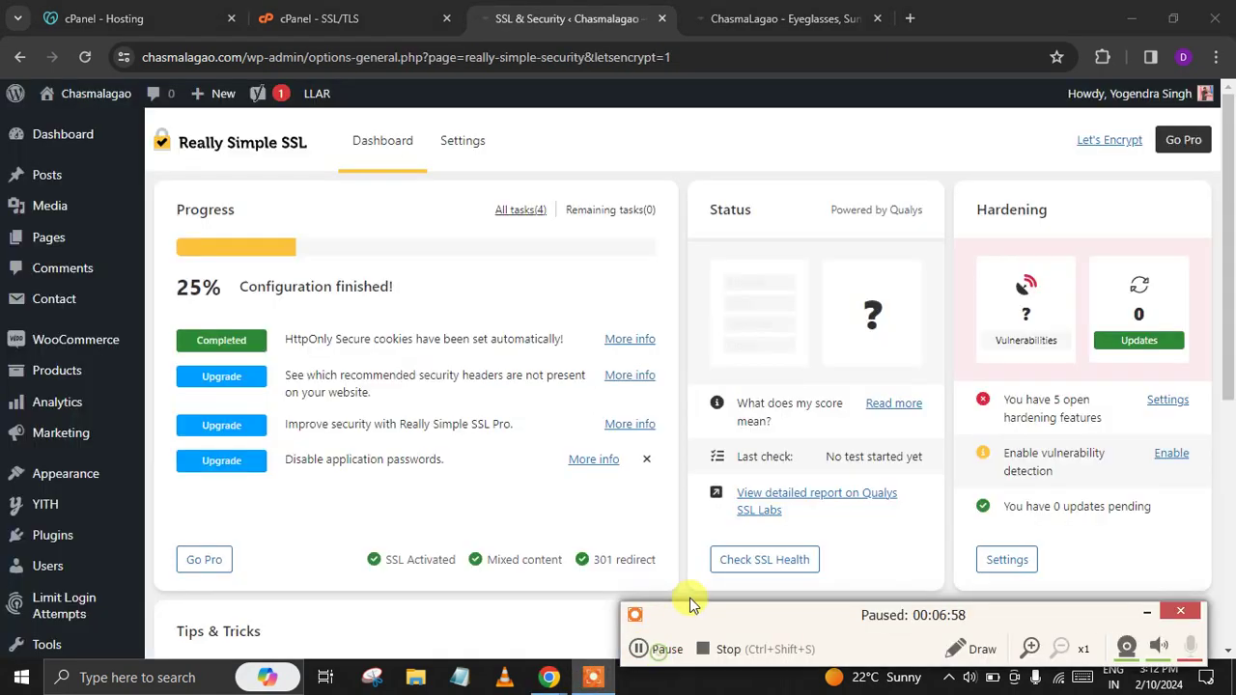
{"action": "left_click", "coordinate": [1140, 613]}
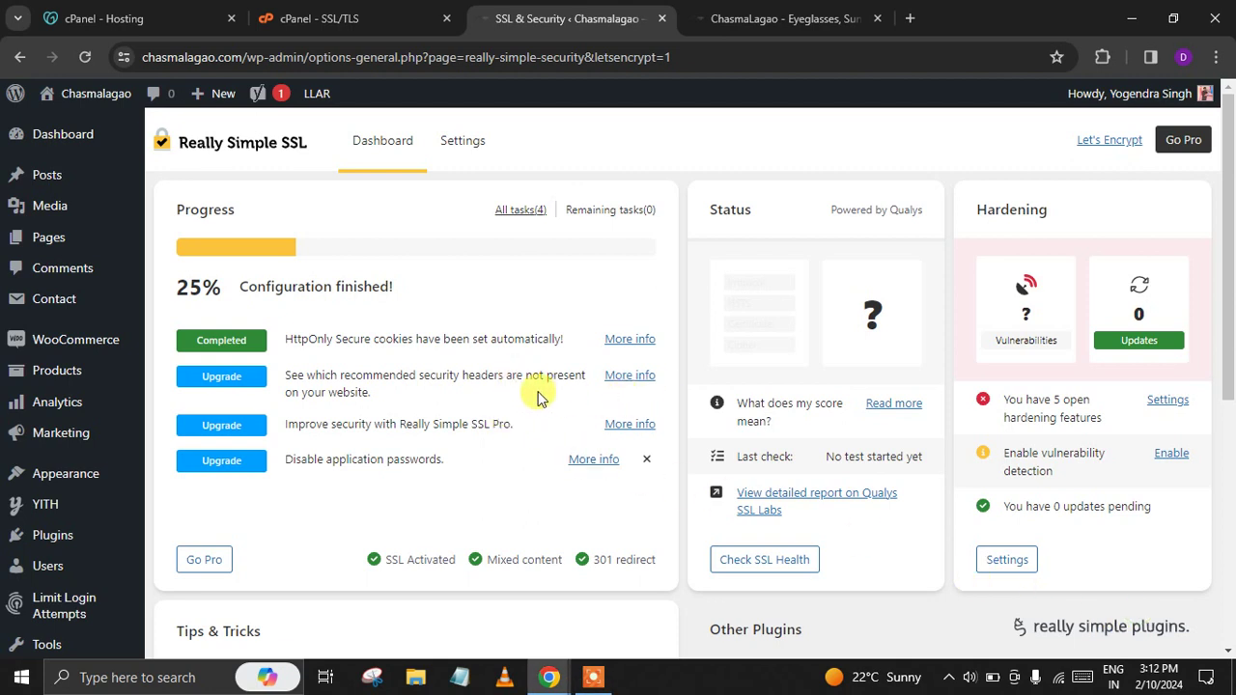
Step: Dismiss the "Disable application passwords" task from the Really Simple SSL progress list and look over the rest of the dashboard
{"action": "left_click", "coordinate": [646, 460]}
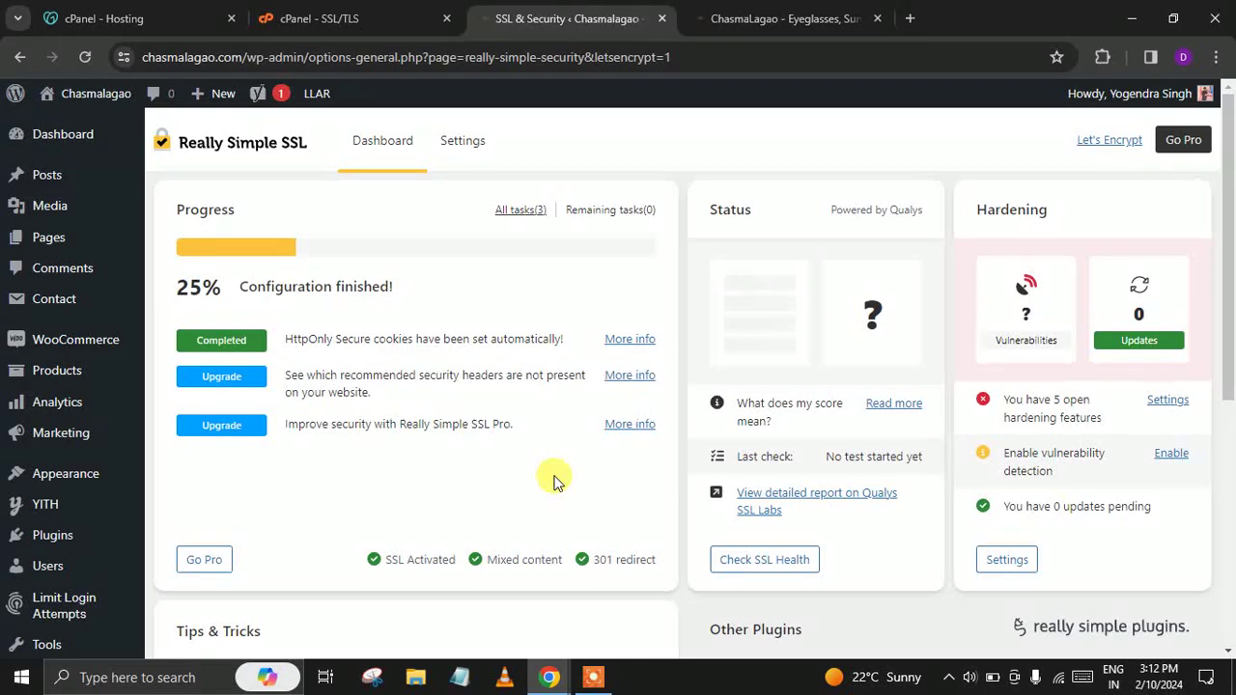
{"action": "scroll", "coordinate": [556, 480], "scroll_direction": "down", "scroll_amount": 4}
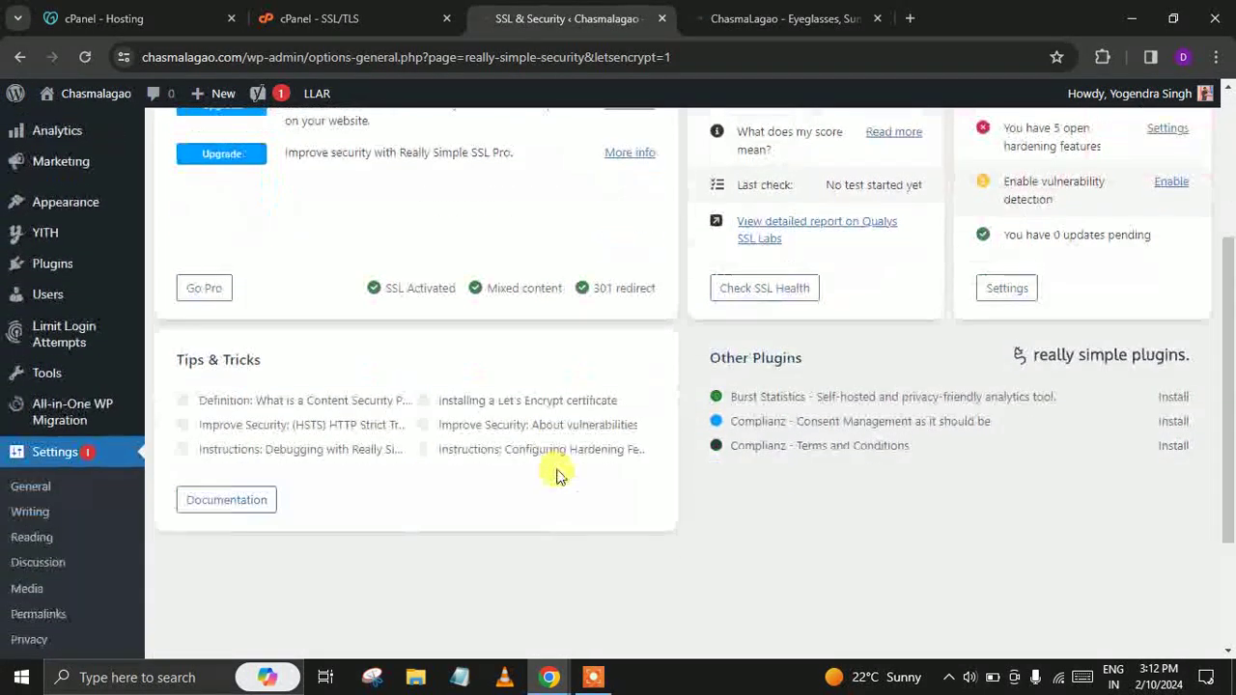